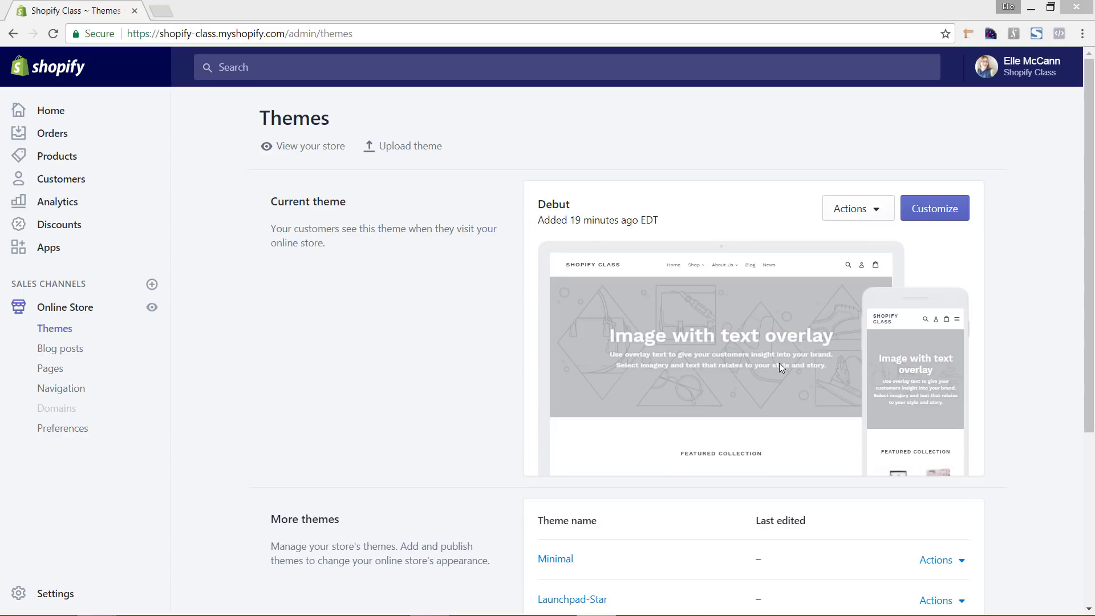
Open the Debut theme editor and show its General settings: Colors, Typography, Social media, Favicon, Checkout.
left_click(922, 213)
left_click(922, 214)
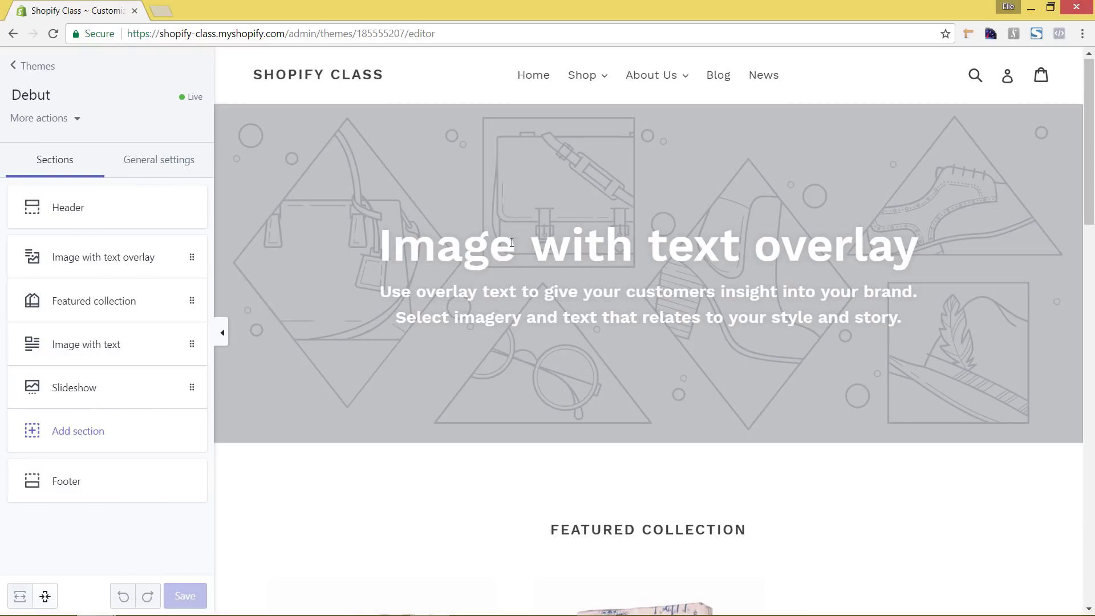
scroll(720, 472, "down", 7)
scroll(721, 474, "down", 4)
scroll(725, 472, "up", 11)
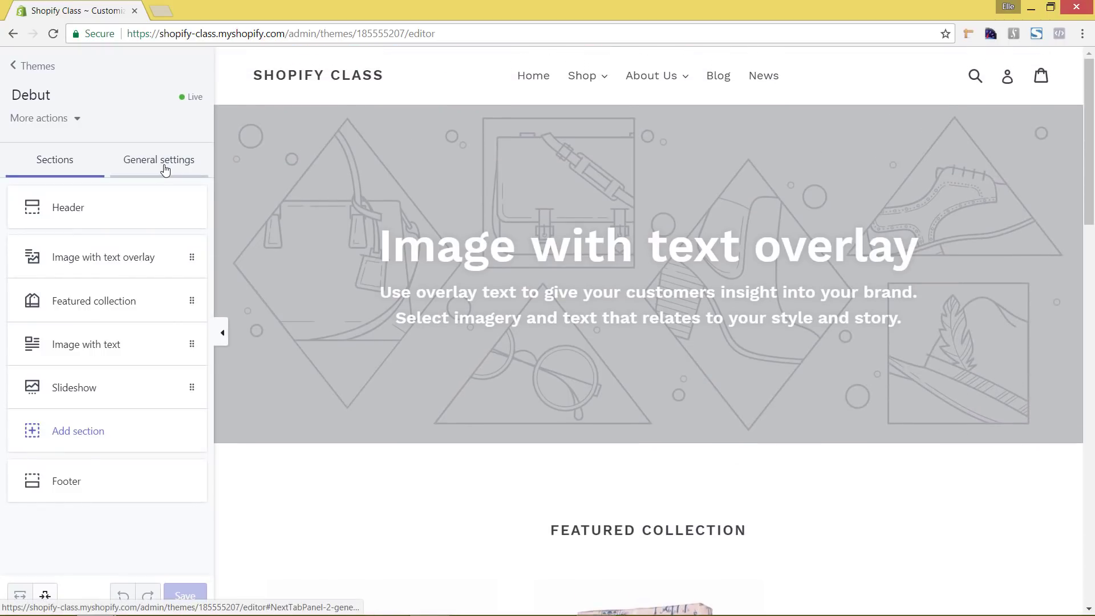
left_click(163, 164)
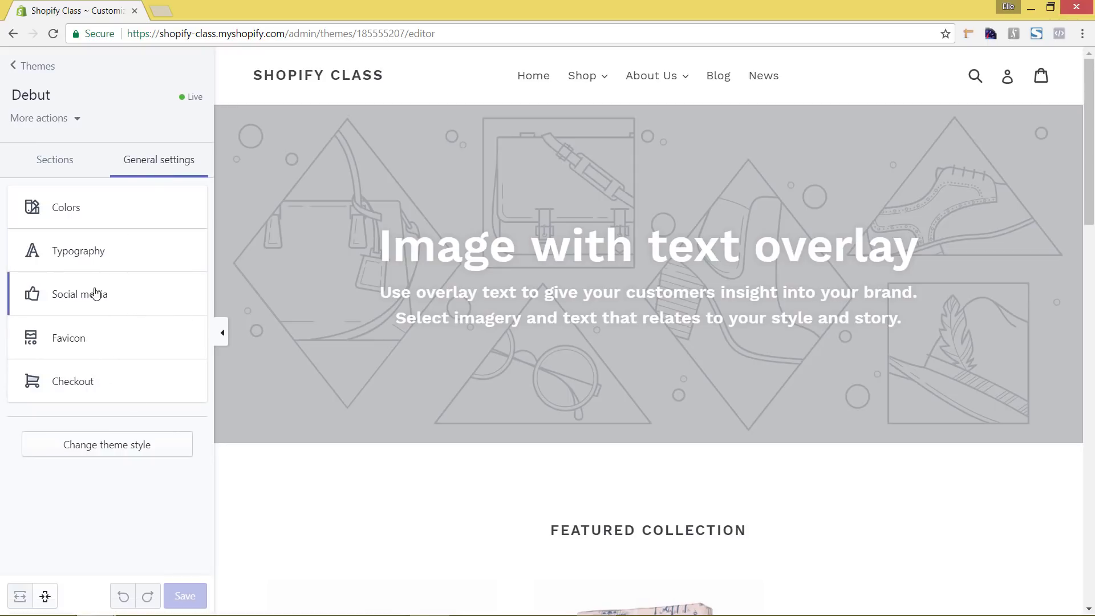
Paste the example Instagram URL into the Social media Instagram account field.
left_click(111, 303)
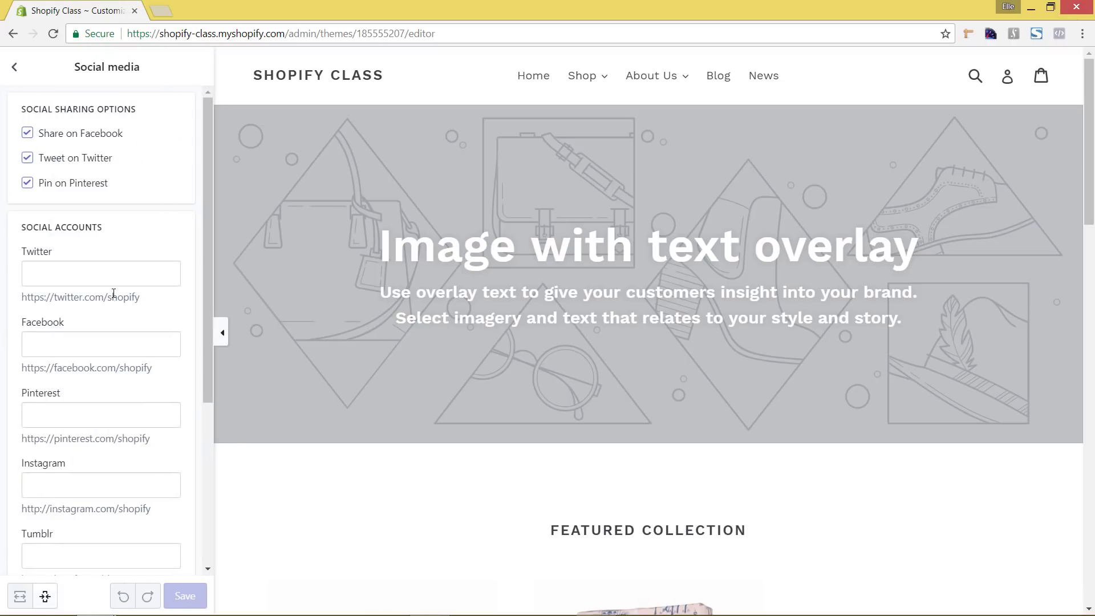
scroll(121, 281, "down", 3)
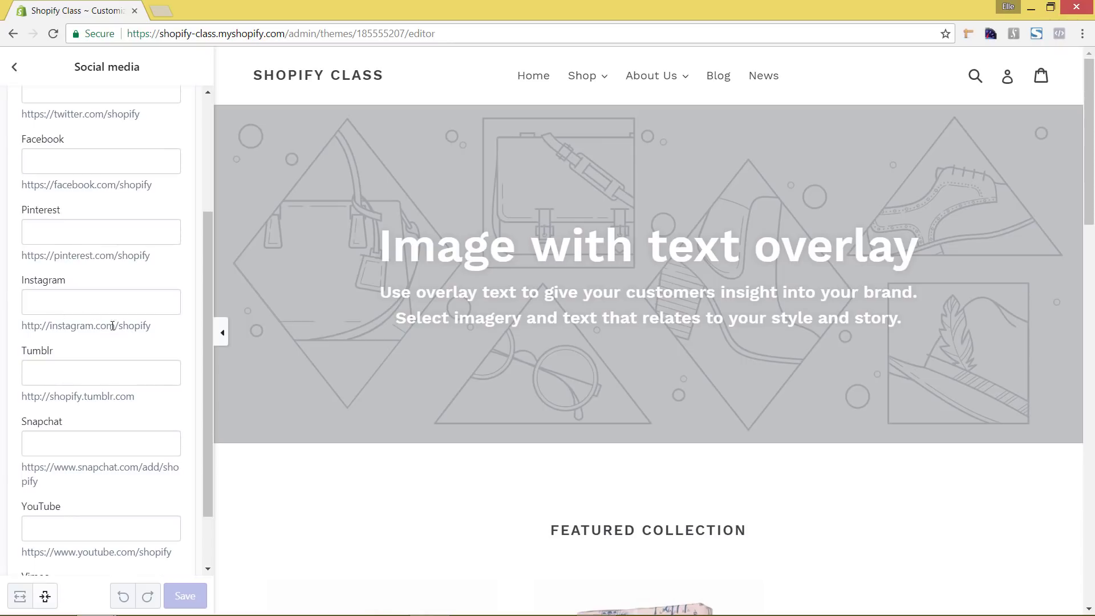
left_click_drag(158, 330, 20, 328)
key("ctrl+c")
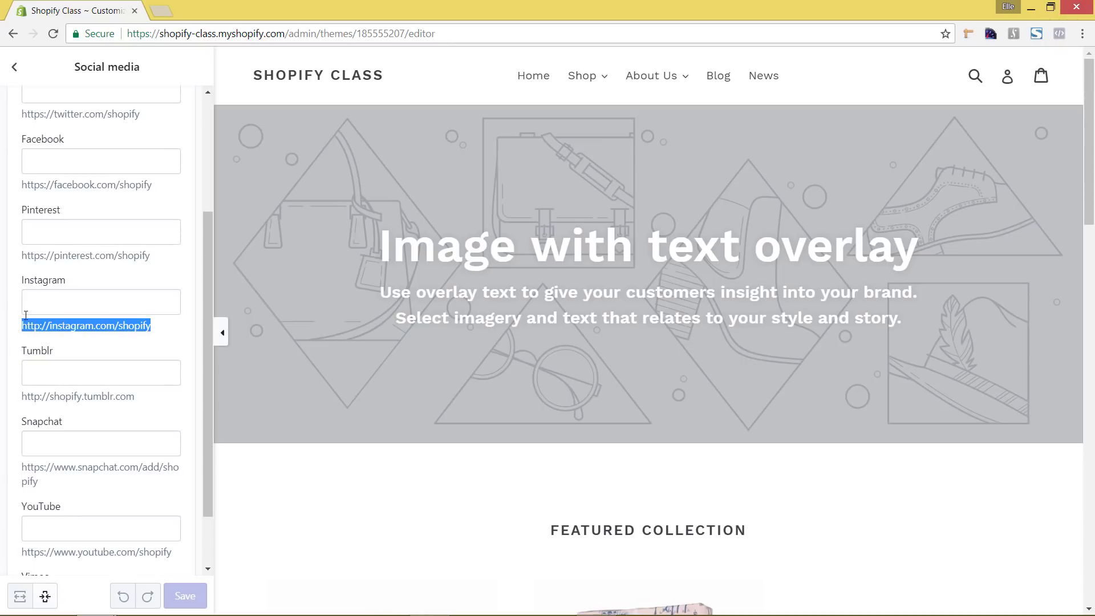
left_click(66, 299)
key("ctrl+v")
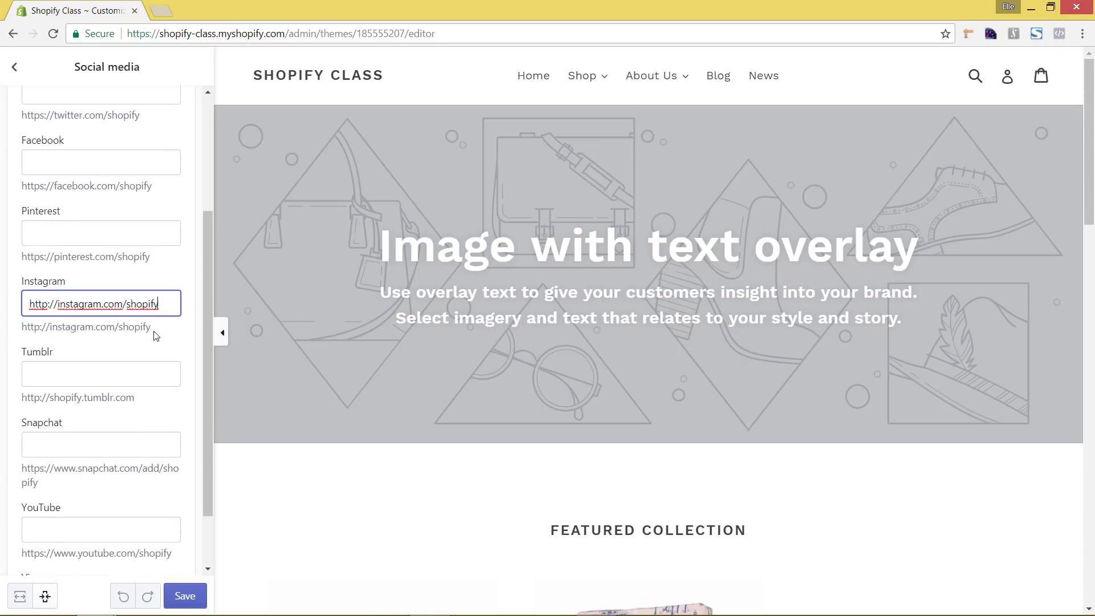
left_click(175, 341)
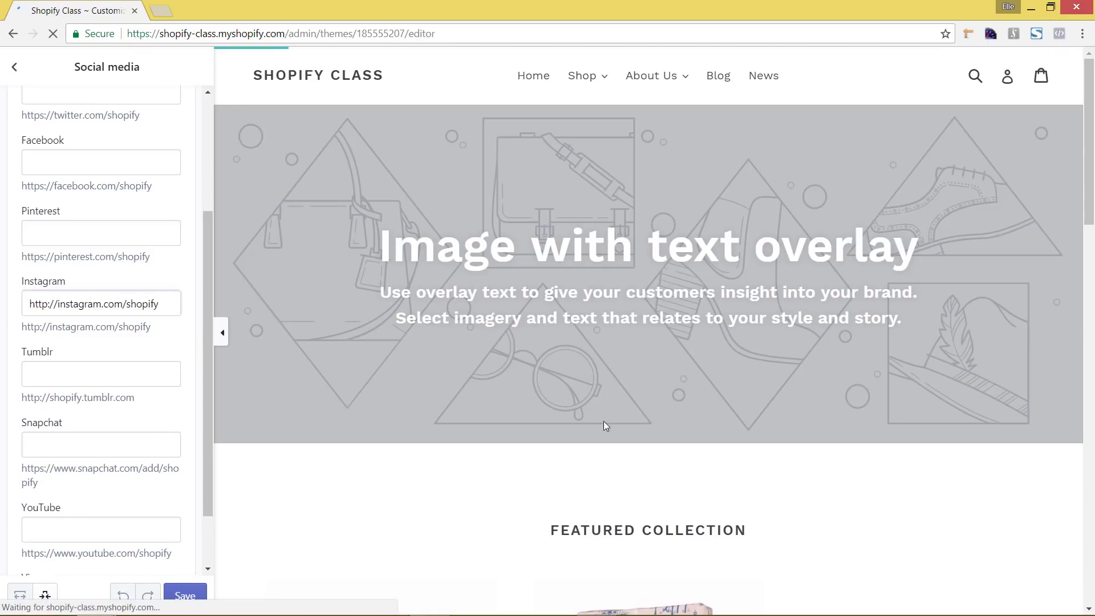
Paste the example Pinterest URL into the Pinterest account field.
scroll(709, 389, "down", 10)
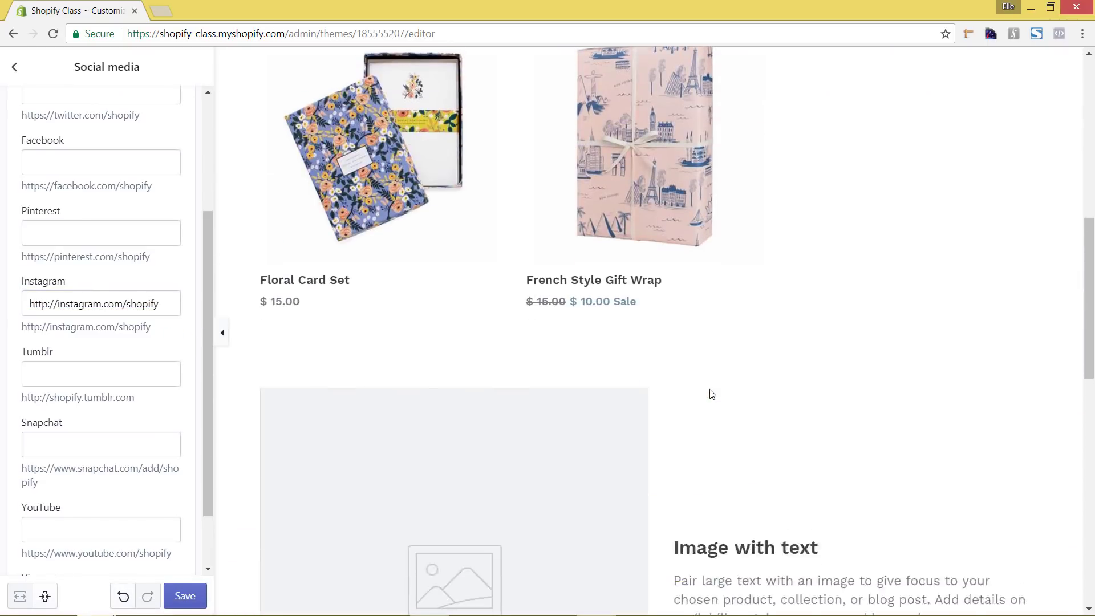
scroll(712, 393, "down", 10)
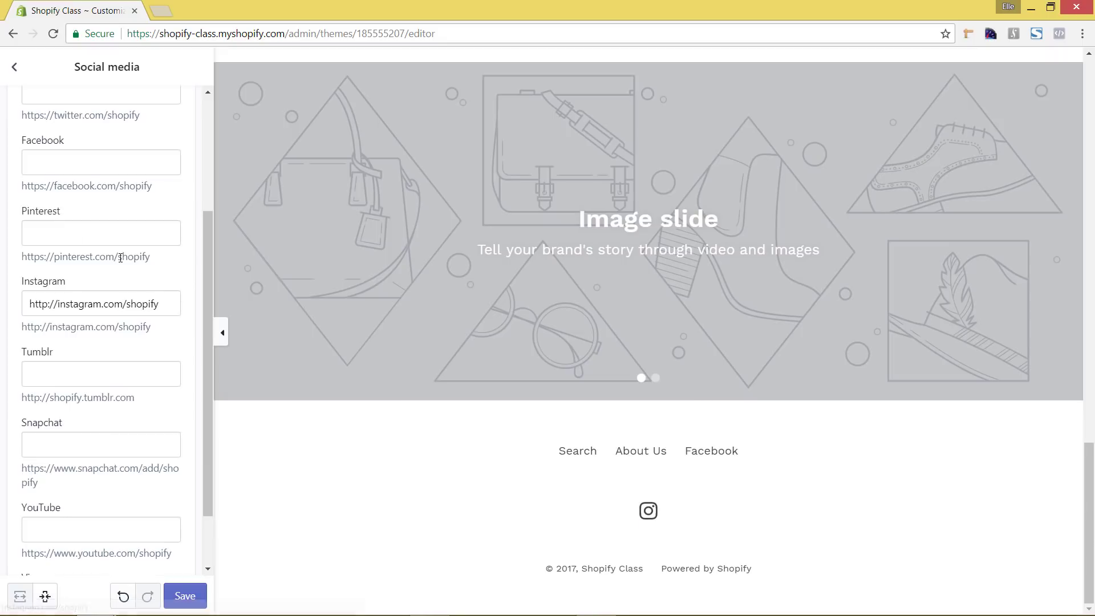
left_click_drag(157, 260, 3, 257)
key("ctrl+c")
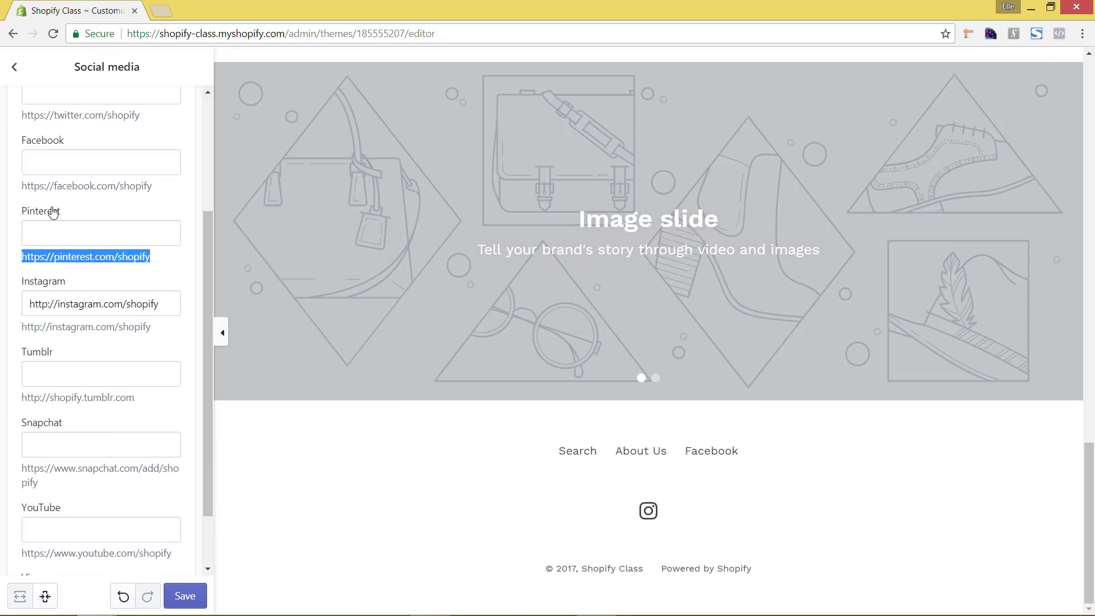
left_click(60, 225)
key("ctrl+v")
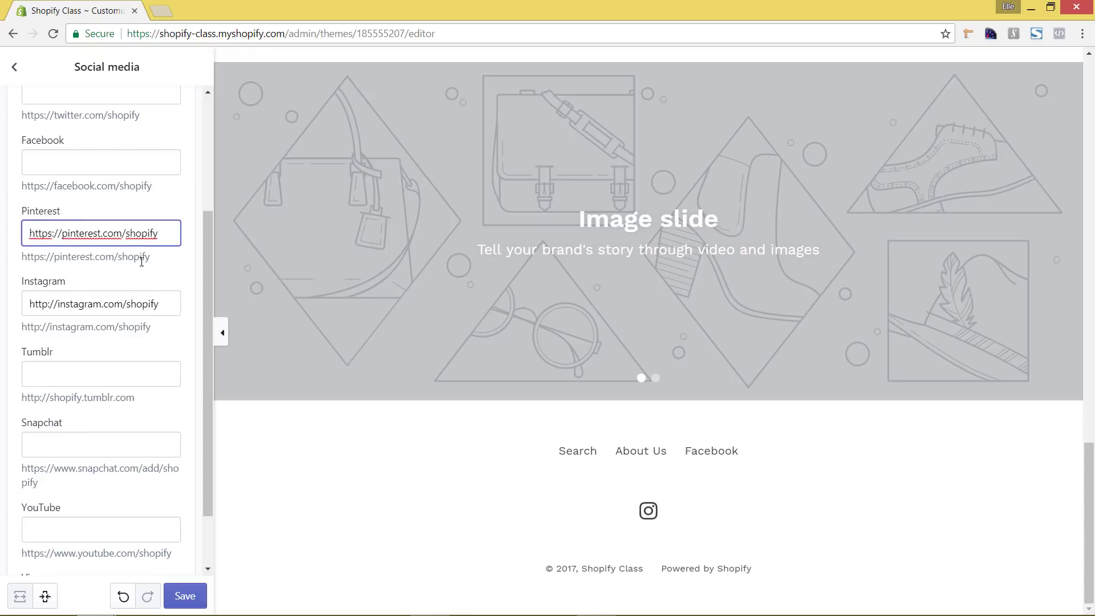
left_click(173, 270)
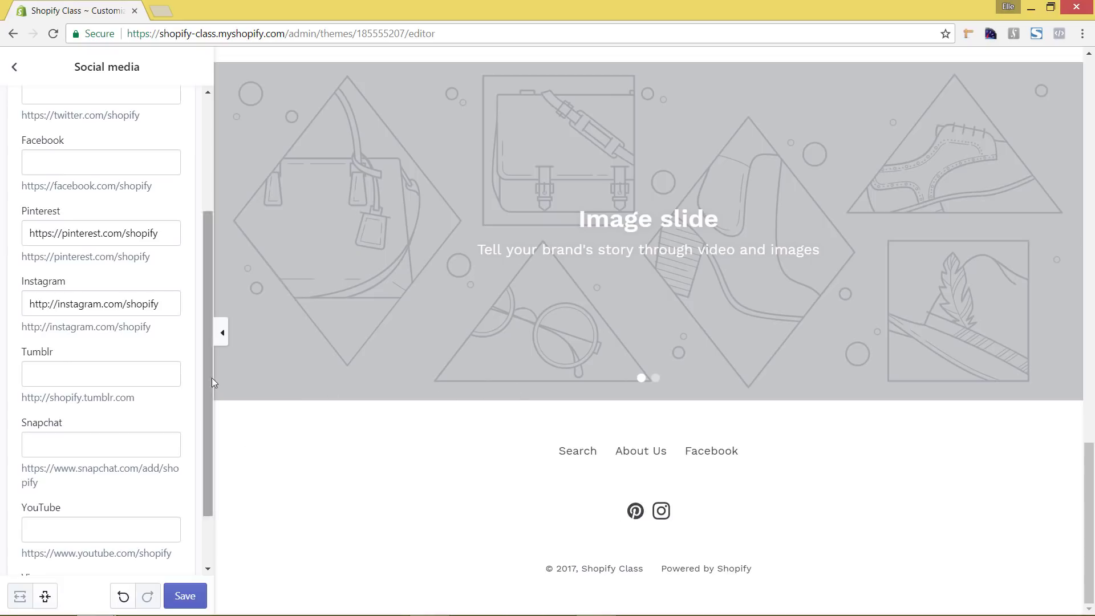
scroll(162, 351, "up", 3)
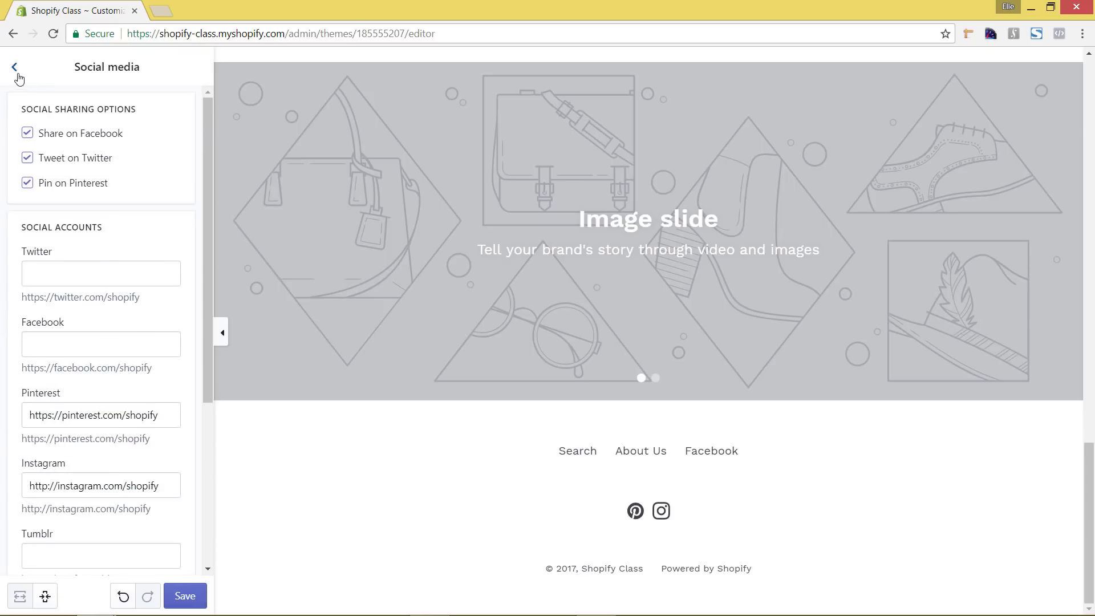
Review the Typography and Colors settings, then show the homepage Sections list.
left_click(15, 67)
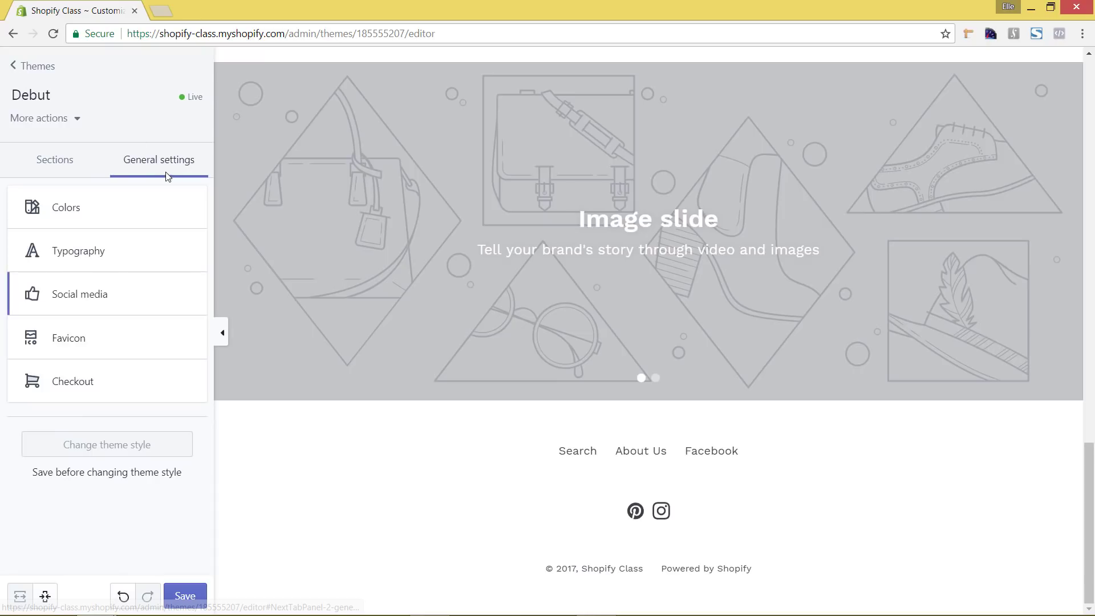
left_click(127, 260)
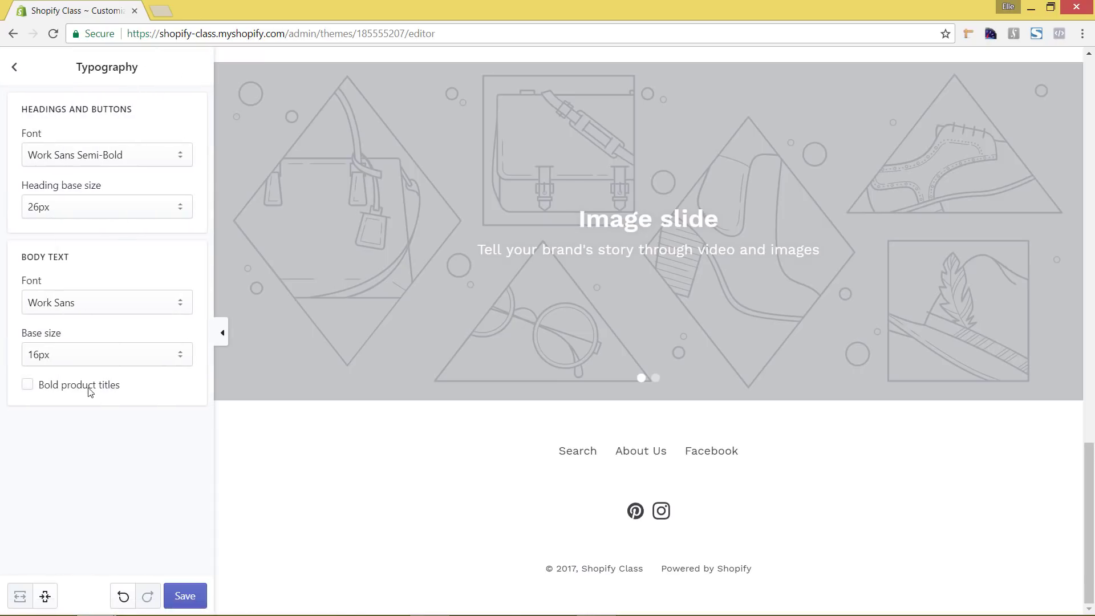
left_click(14, 67)
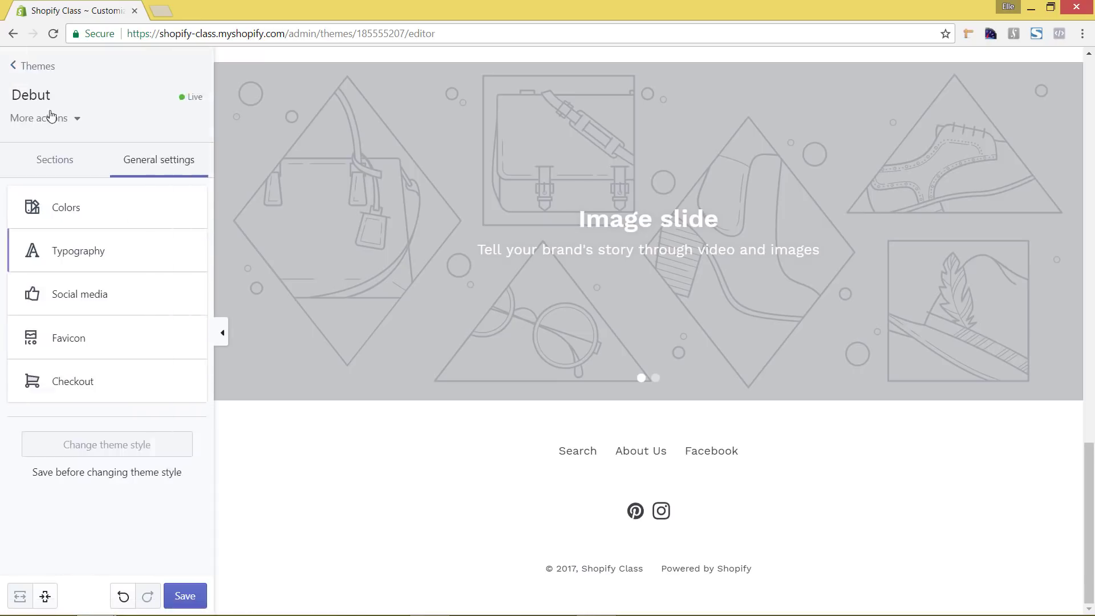
left_click(79, 209)
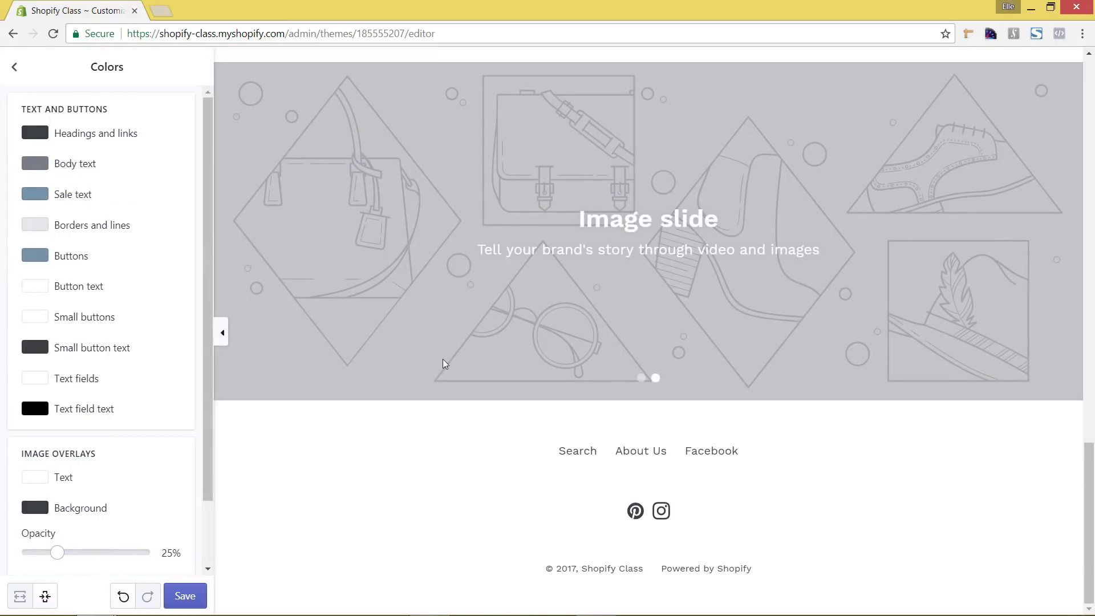
scroll(444, 363, "up", 4)
scroll(445, 363, "up", 10)
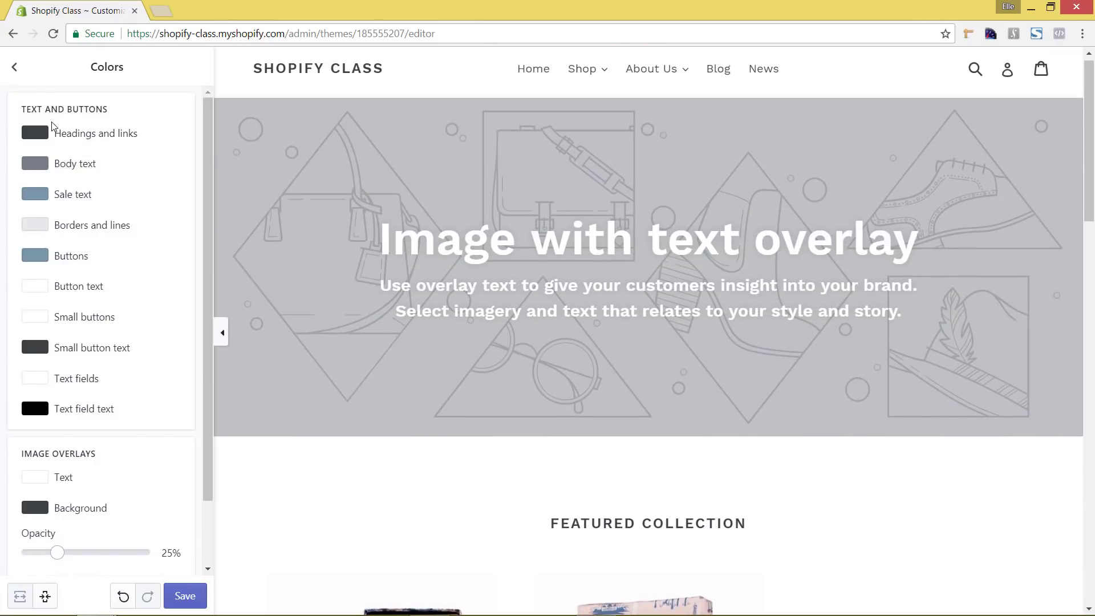
left_click(16, 68)
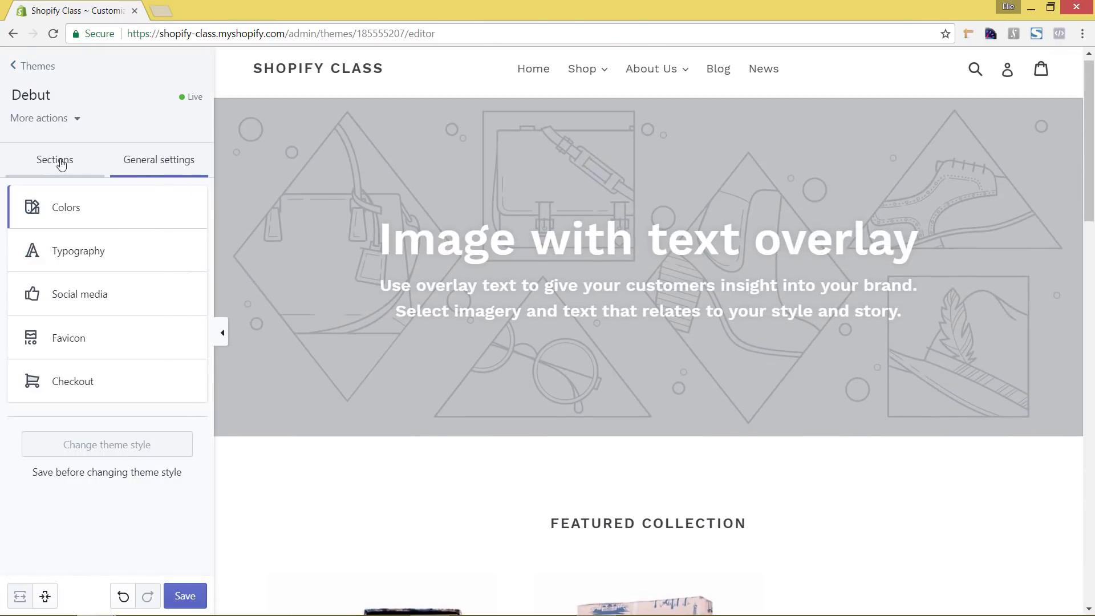
scroll(274, 243, "up", 1)
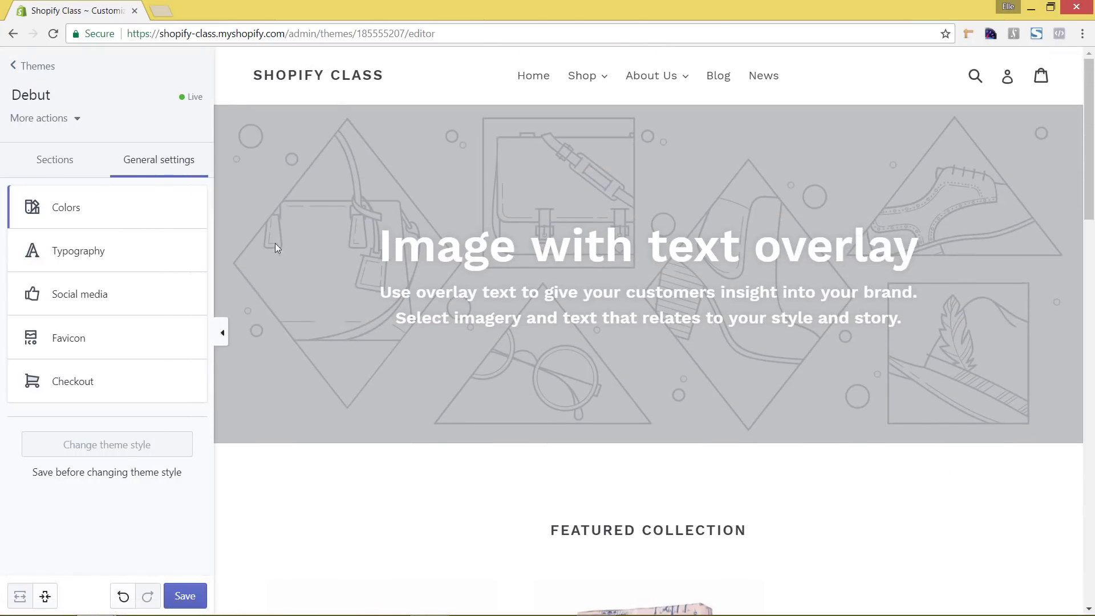
left_click(79, 165)
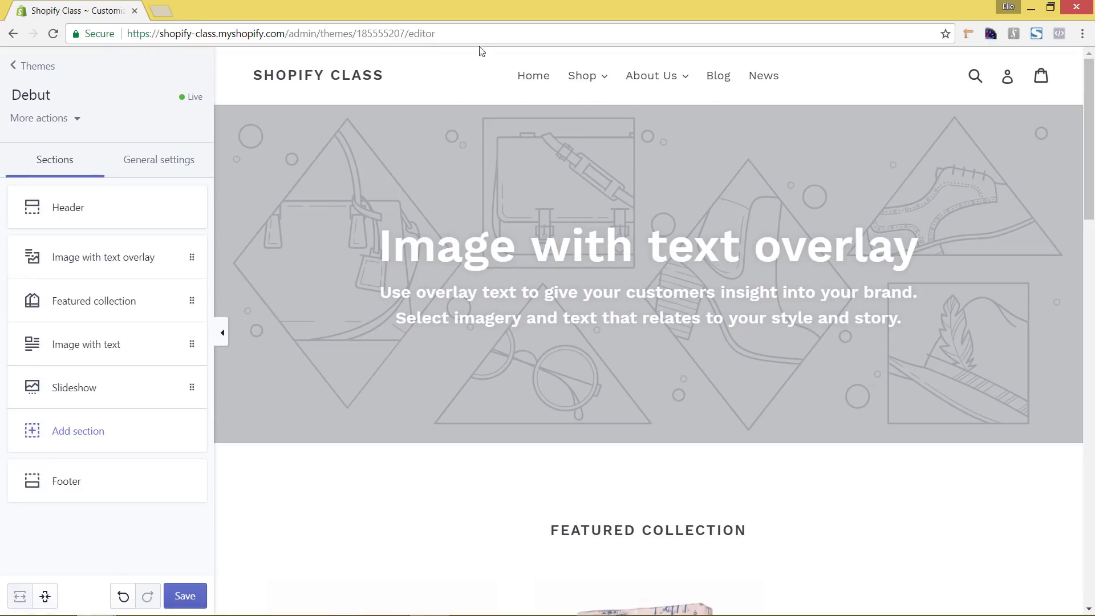
Upload a logo image in the Header section settings.
left_click(67, 213)
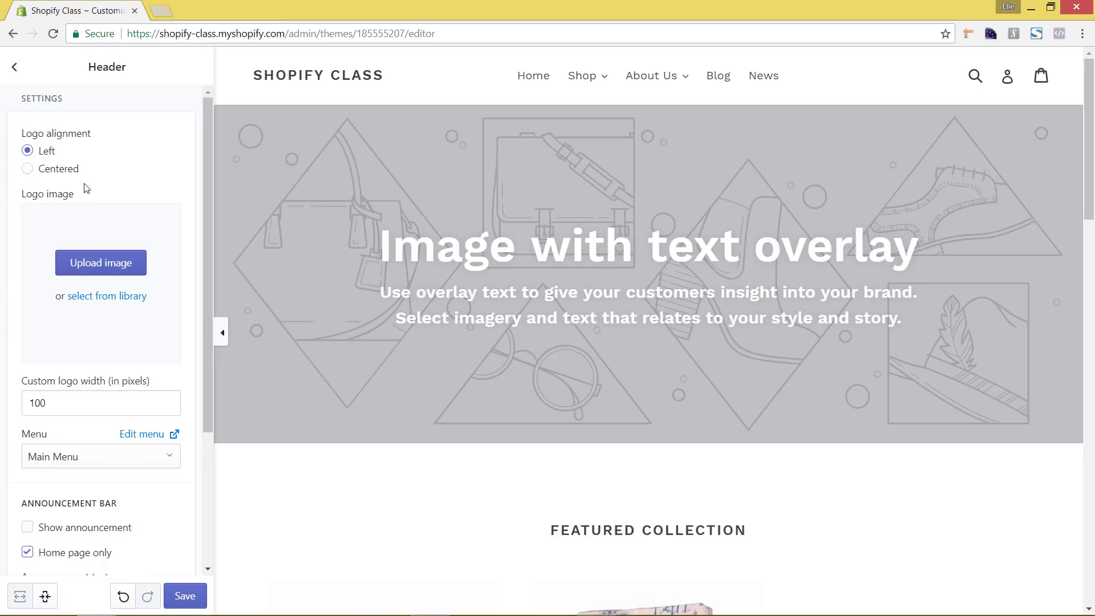
left_click(100, 262)
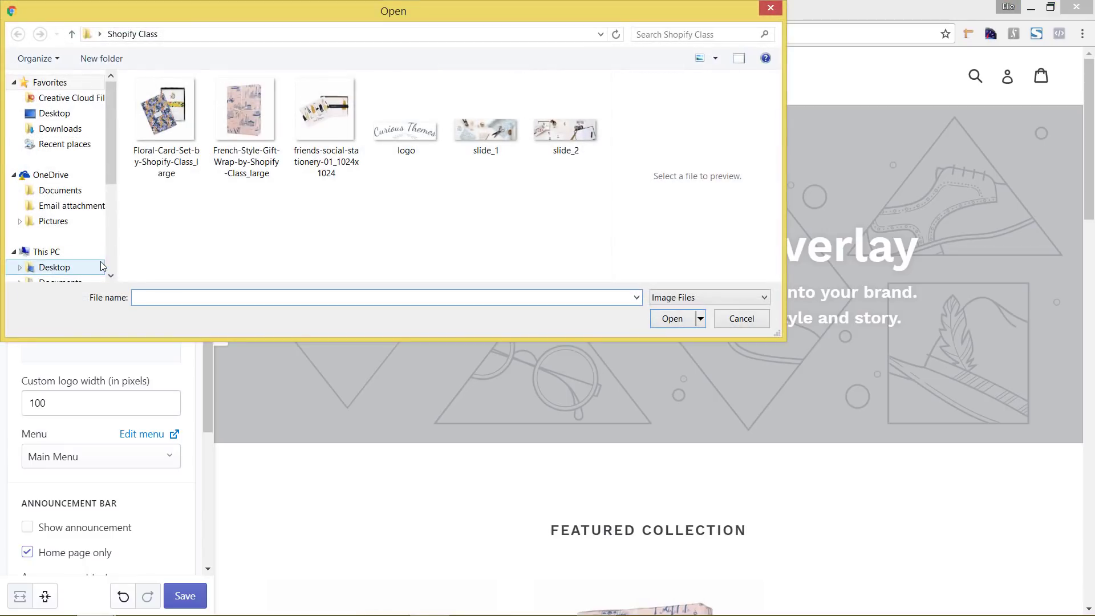
left_click(420, 138)
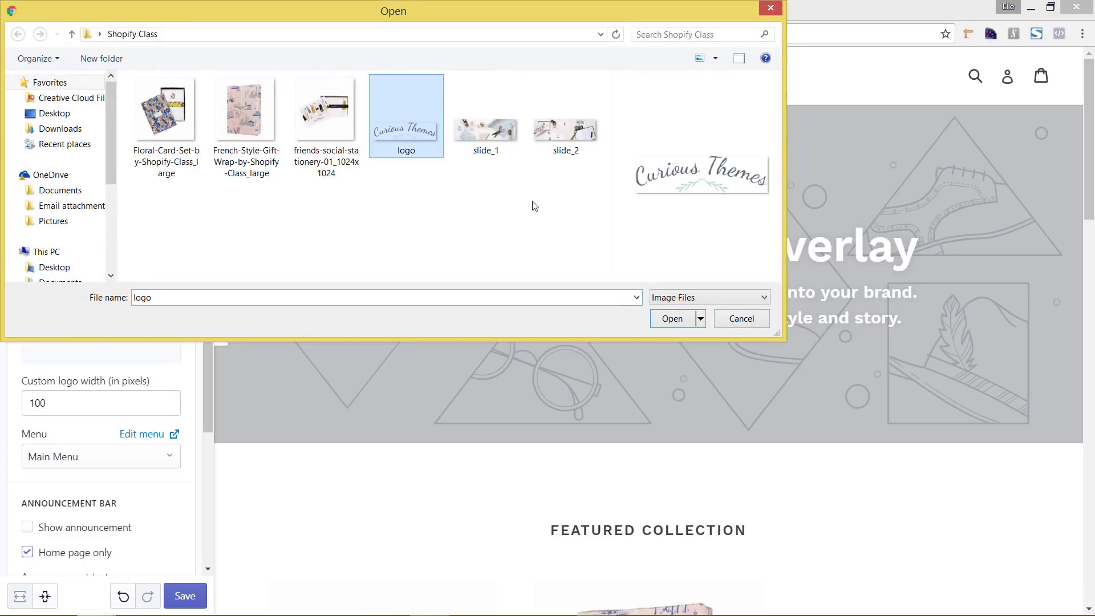
left_click(676, 317)
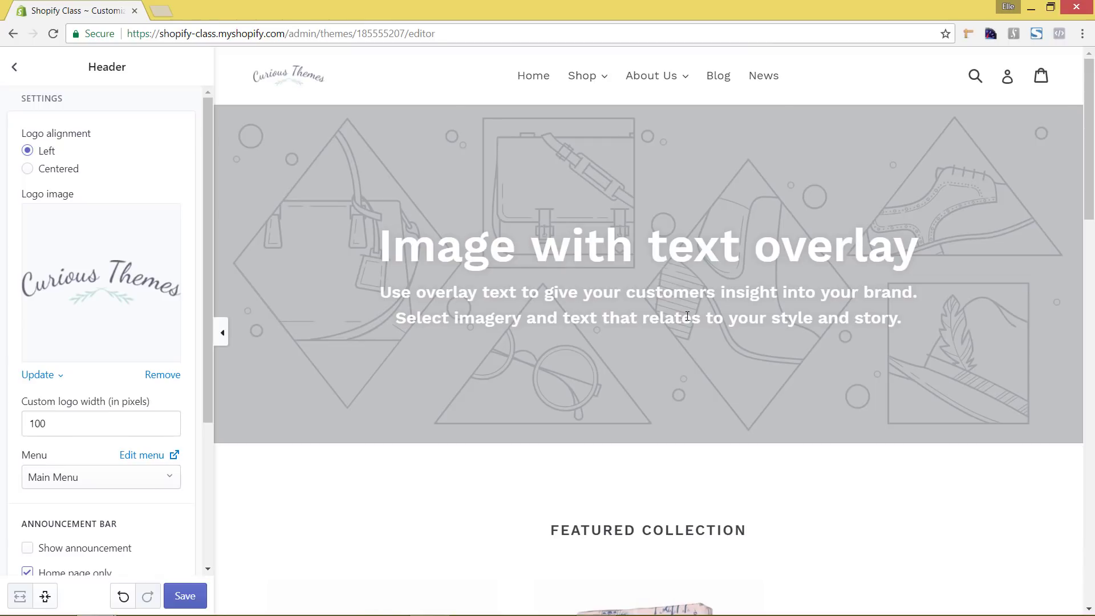
Set the logo alignment to Left and keep Main Menu as the header menu.
left_click(55, 173)
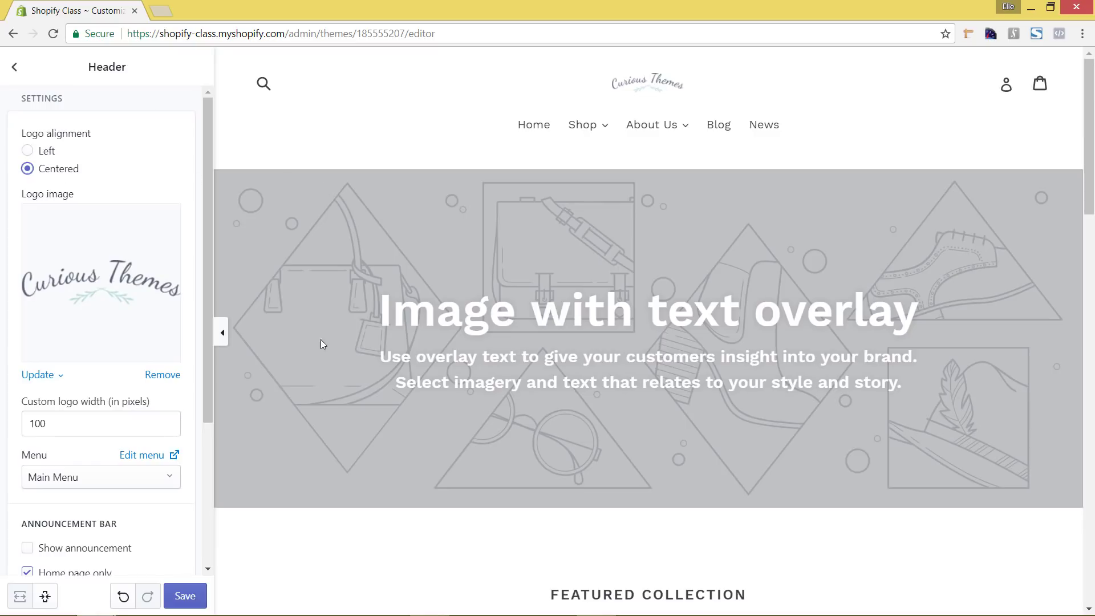
left_click(53, 154)
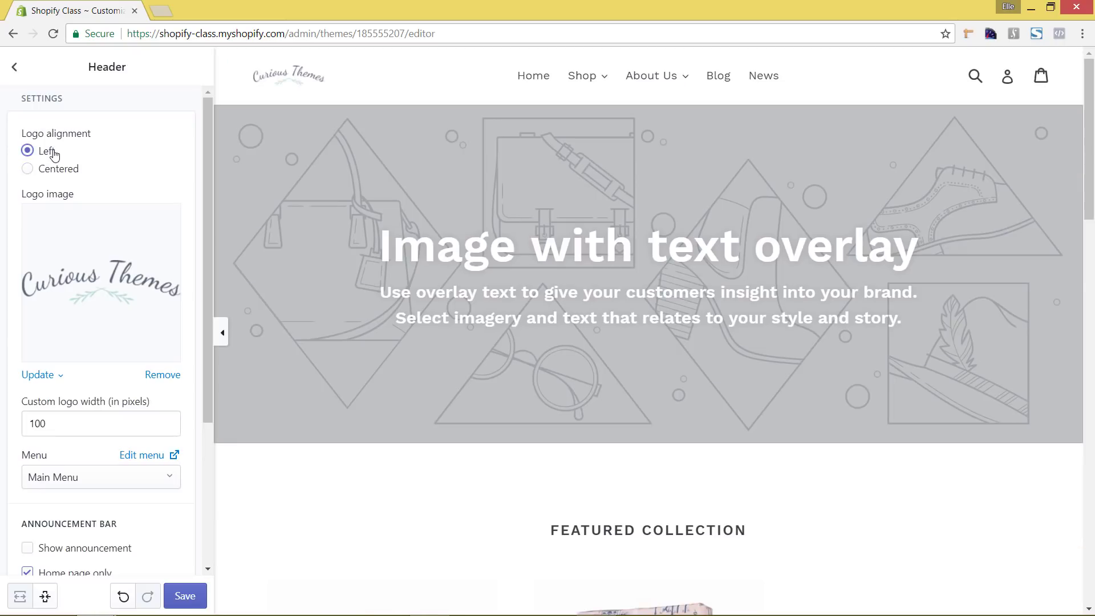
scroll(142, 374, "down", 2)
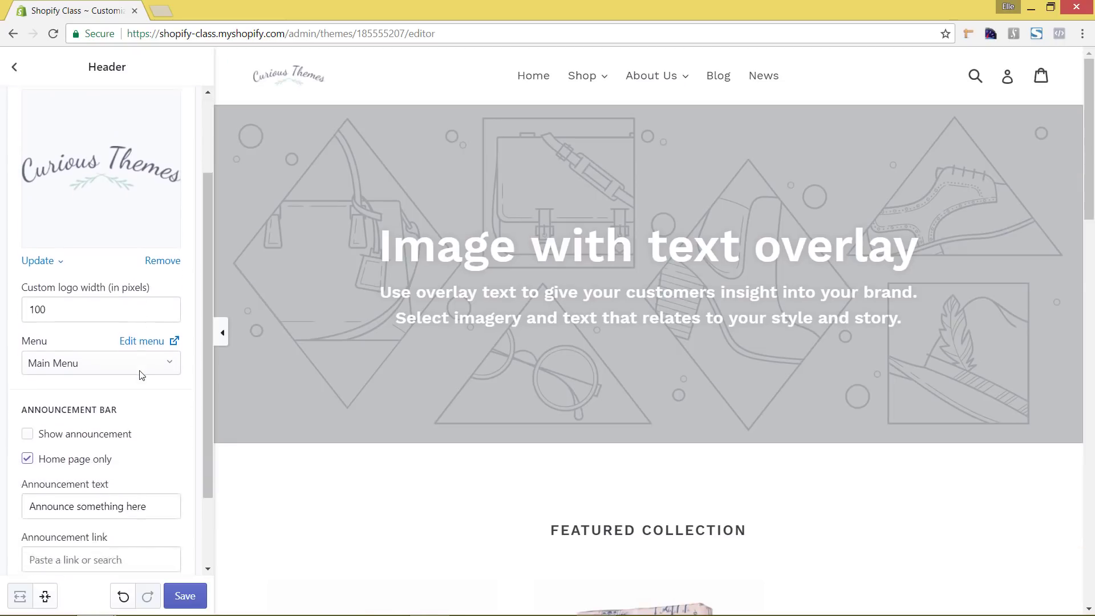
left_click(118, 350)
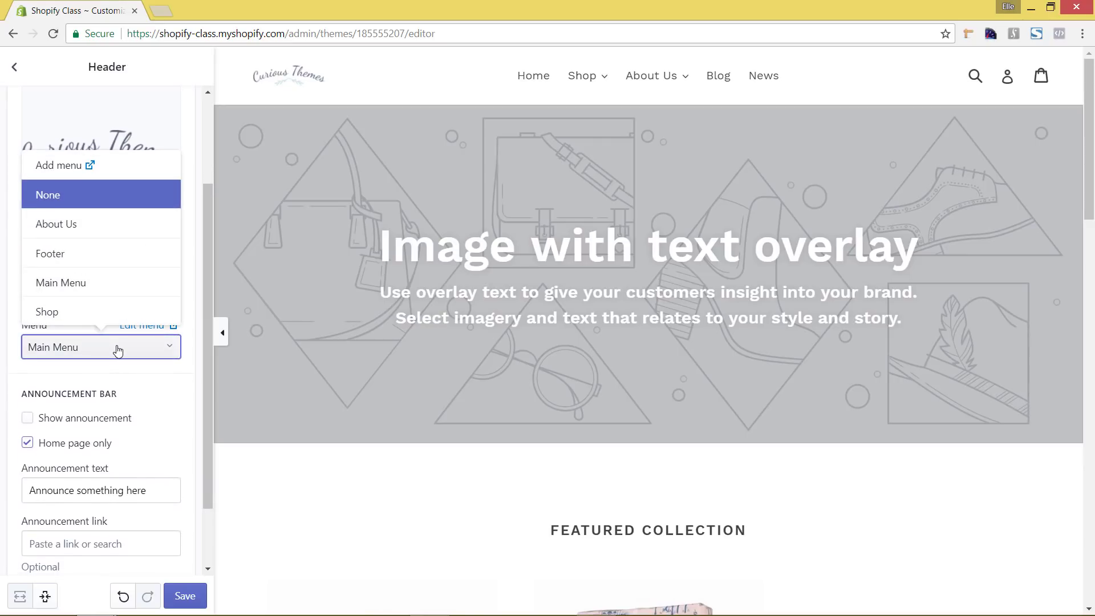
left_click(117, 350)
scroll(85, 365, "down", 1)
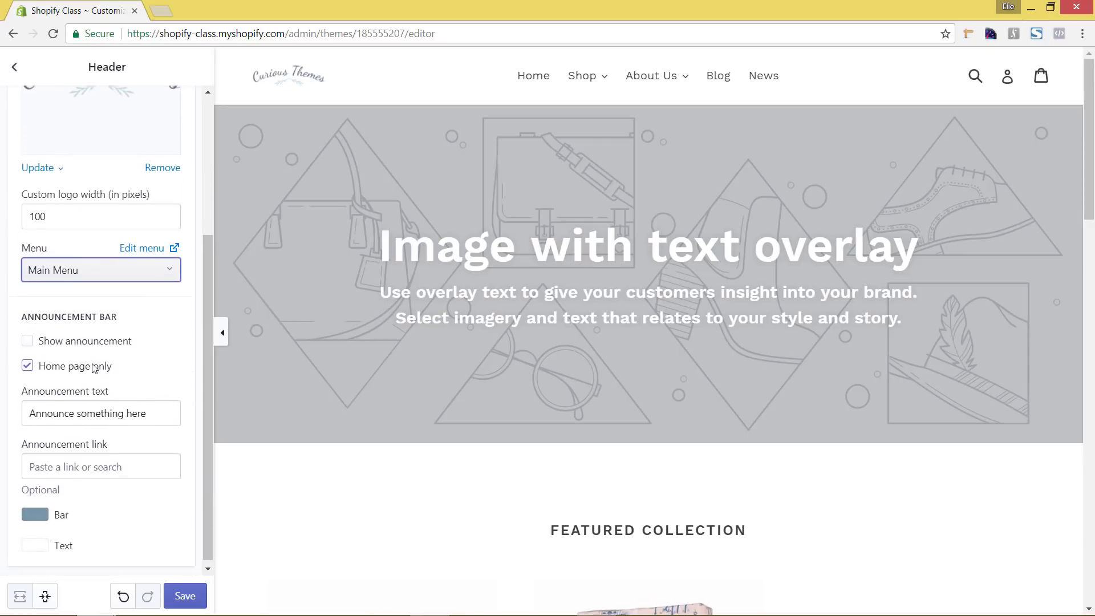
Turn on the announcement bar with the text 'Free Shipping over $100' and no link.
left_click(27, 338)
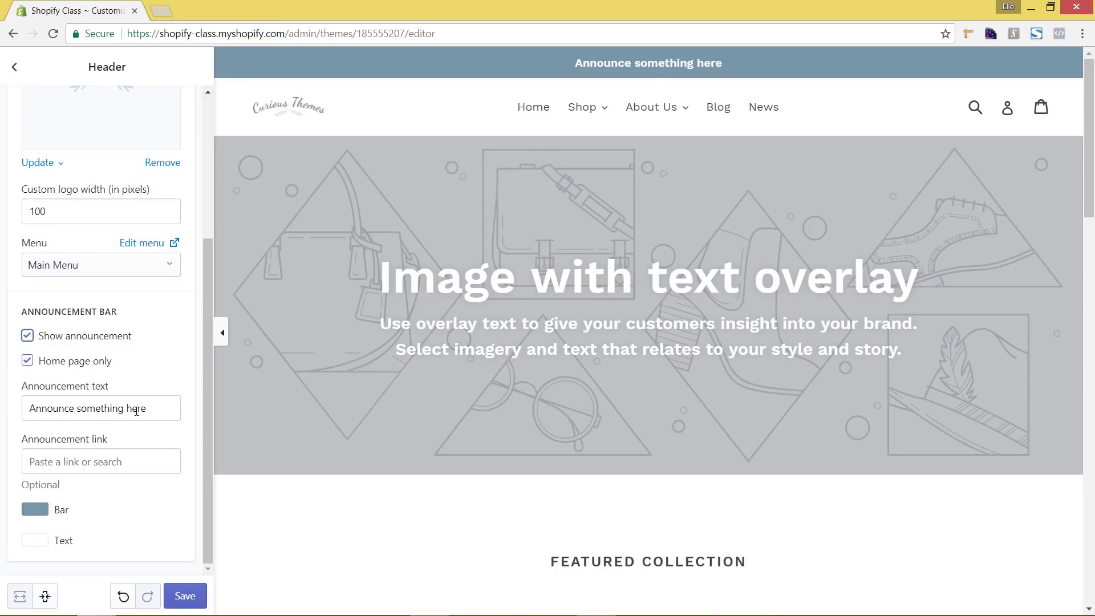
left_click_drag(160, 414, 11, 349)
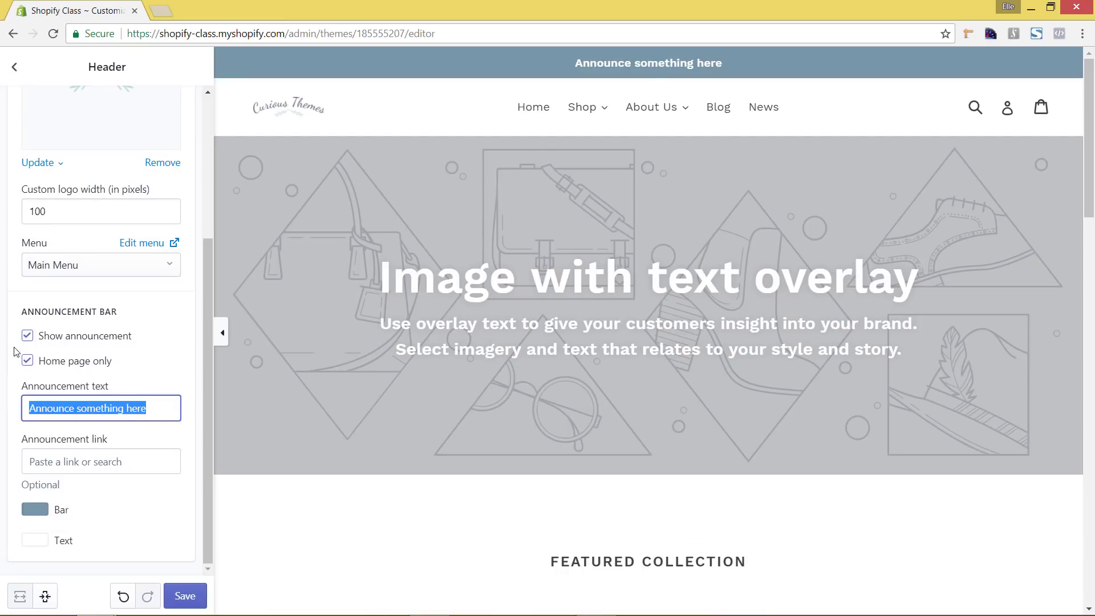
type("Free Ship")
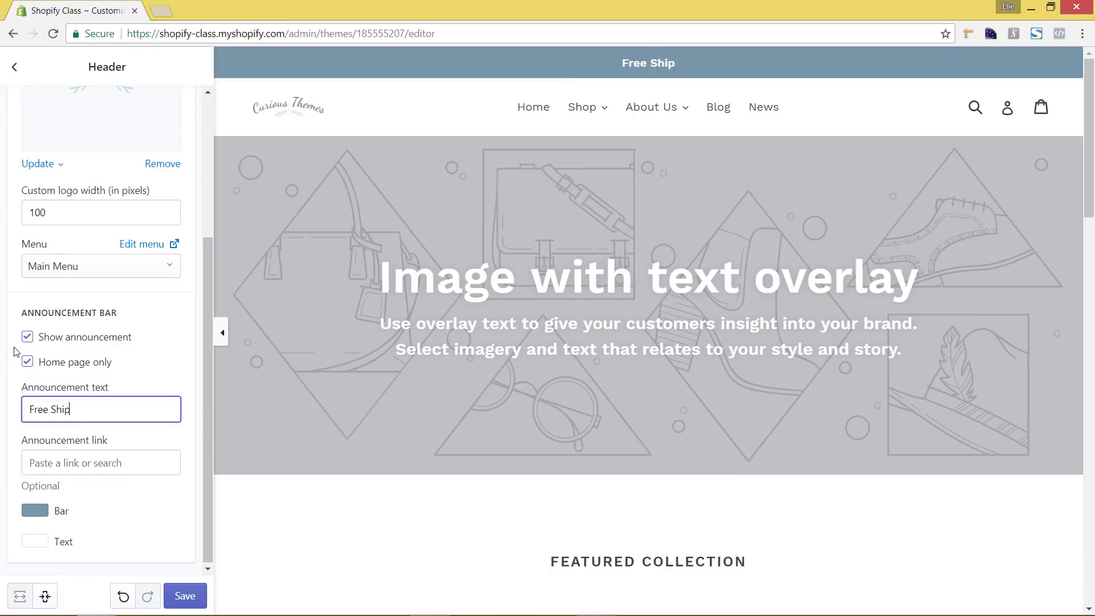
type("ping over ")
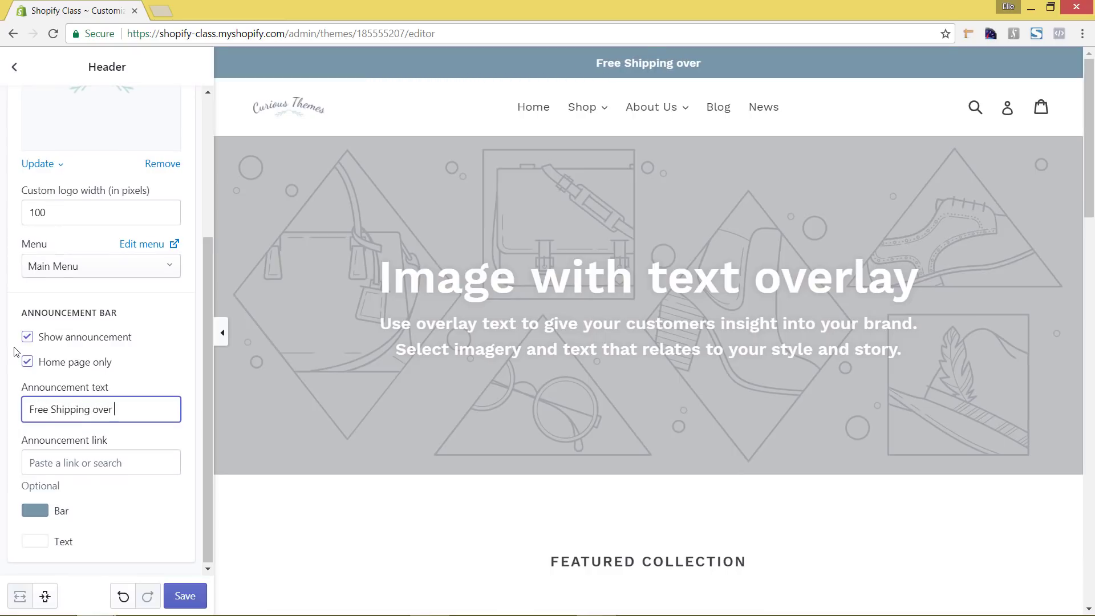
type("4100")
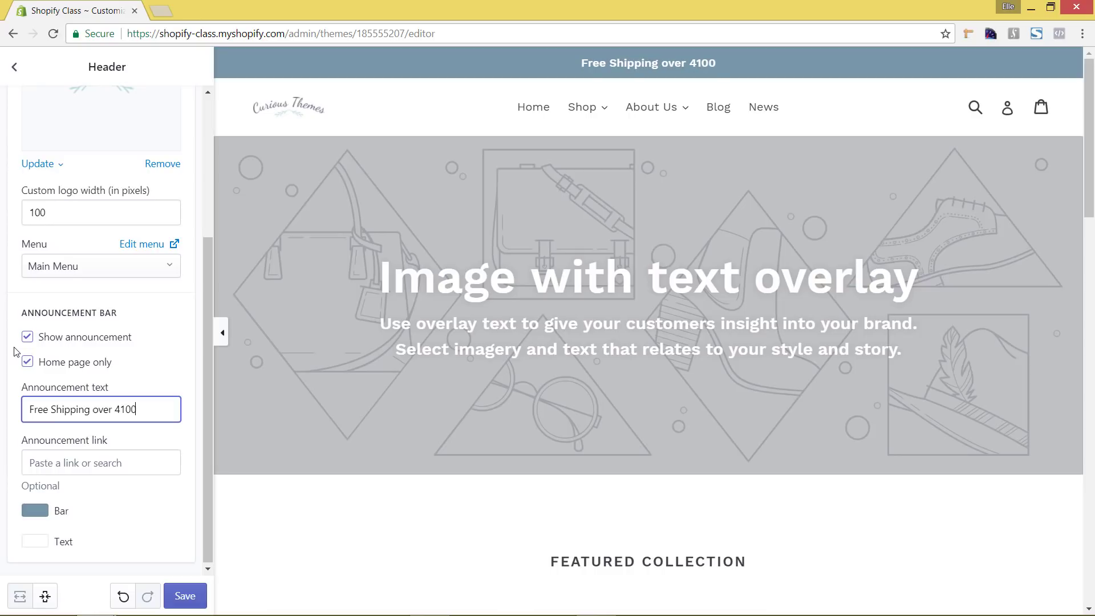
key("BackSpace")
type("$")
left_click(152, 462)
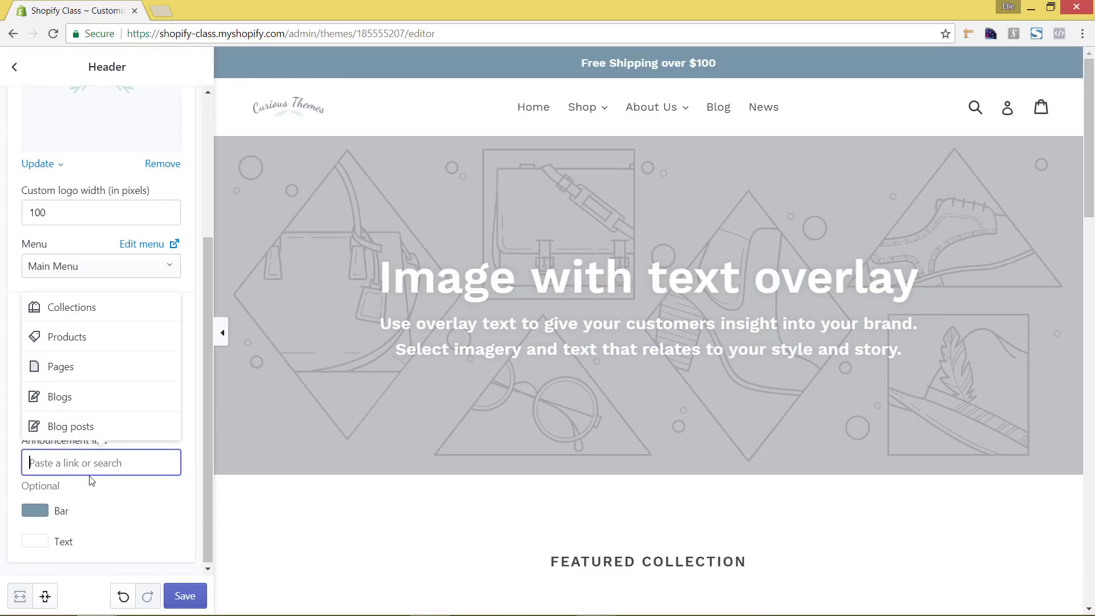
left_click(196, 475)
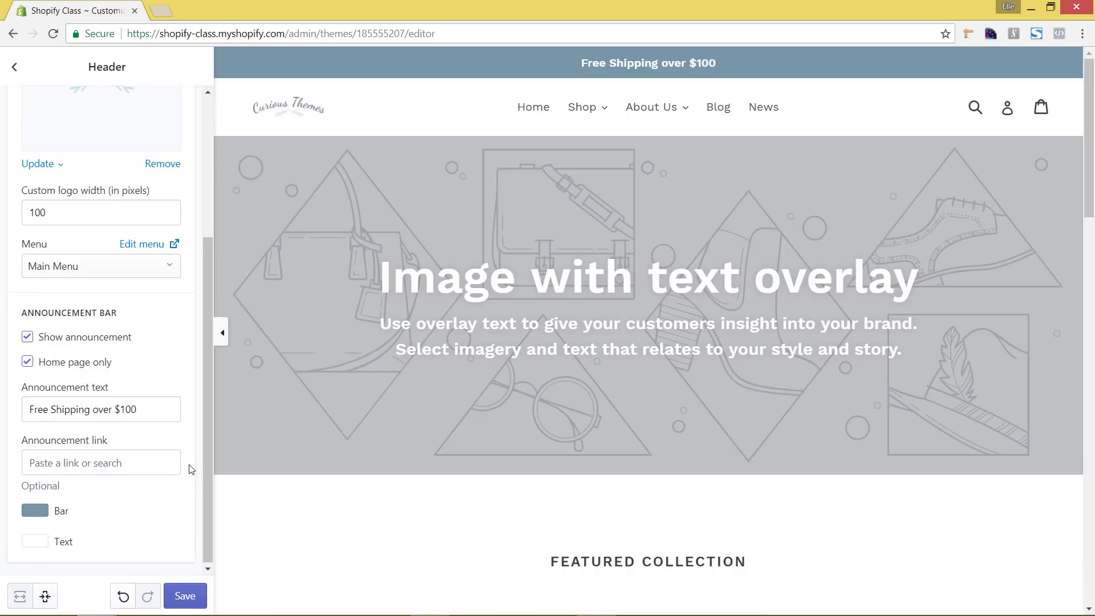
Set the announcement bar colour to dark purple #18031b.
left_click(29, 513)
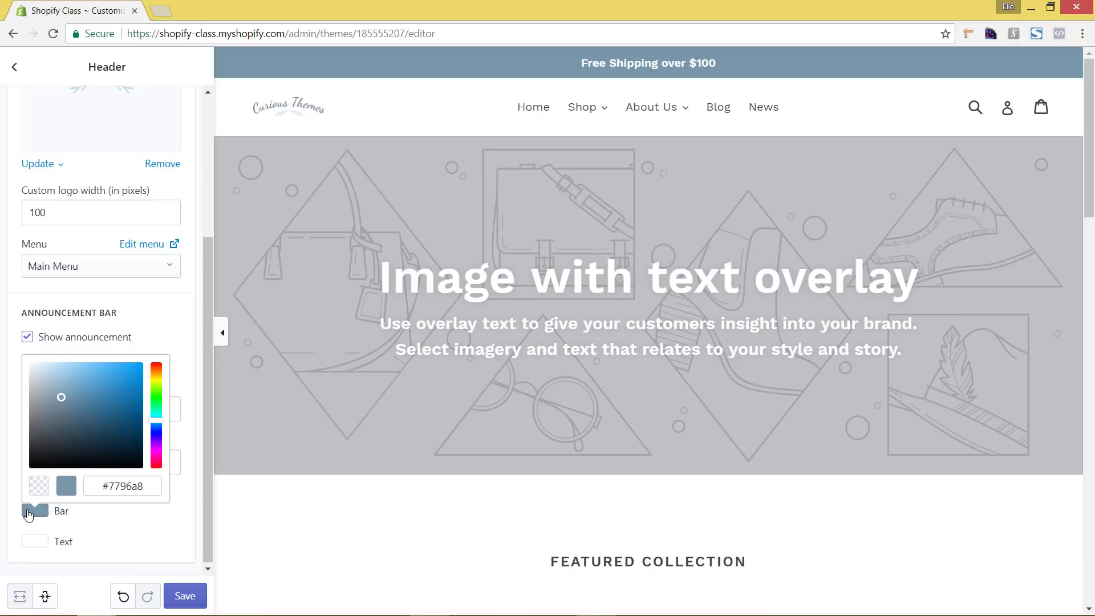
mouse_move(63, 398)
left_mouse_down()
mouse_move(80, 418)
mouse_move(125, 411)
mouse_move(120, 391)
mouse_move(138, 415)
mouse_move(127, 422)
mouse_move(162, 391)
left_mouse_up()
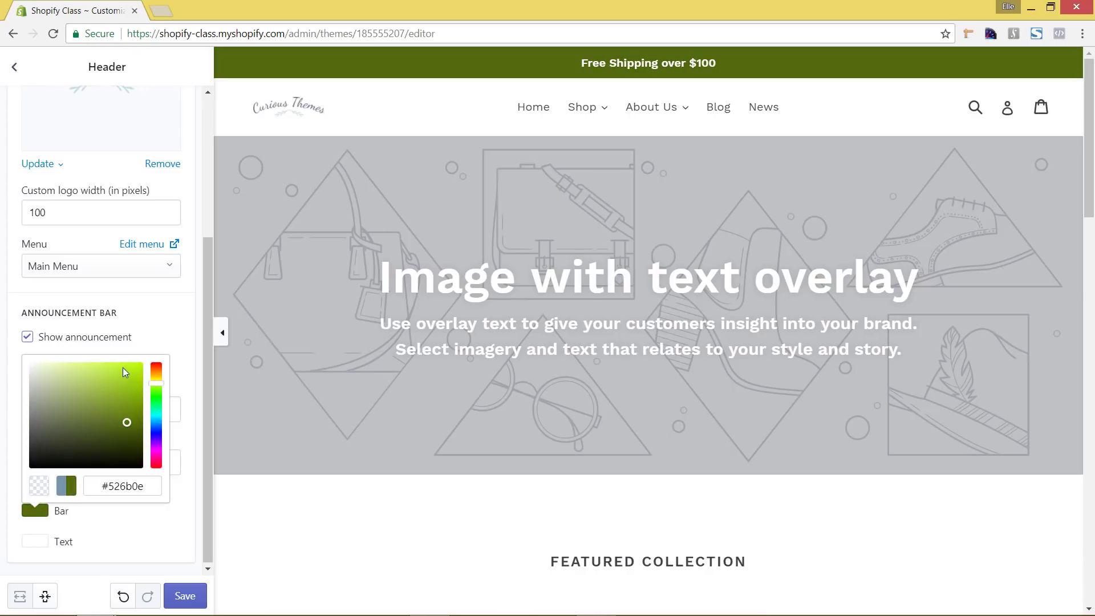
left_click(130, 456)
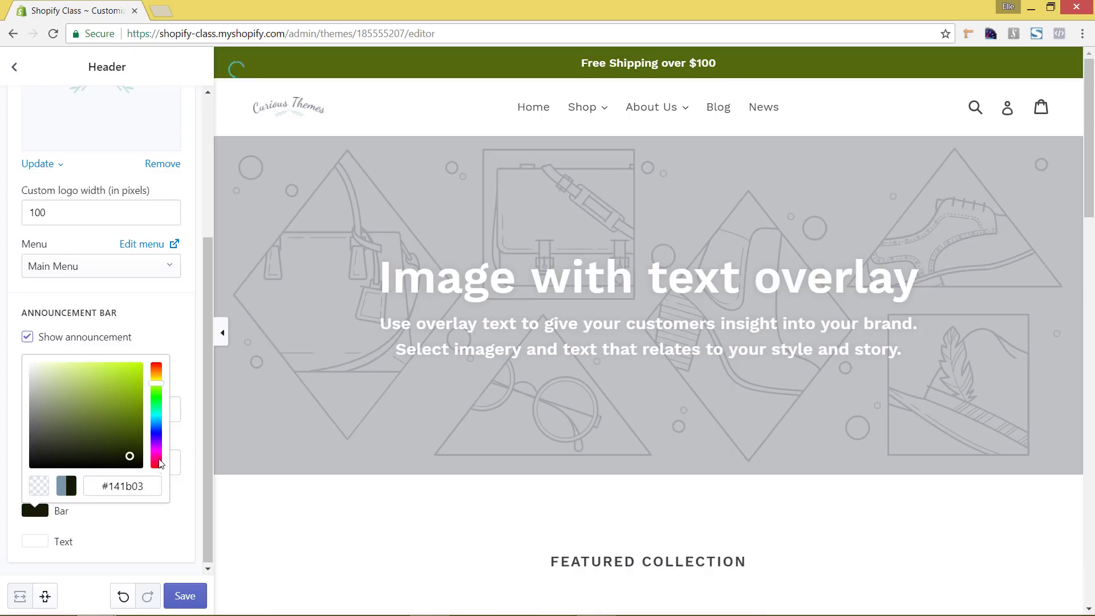
left_click_drag(158, 388, 154, 455)
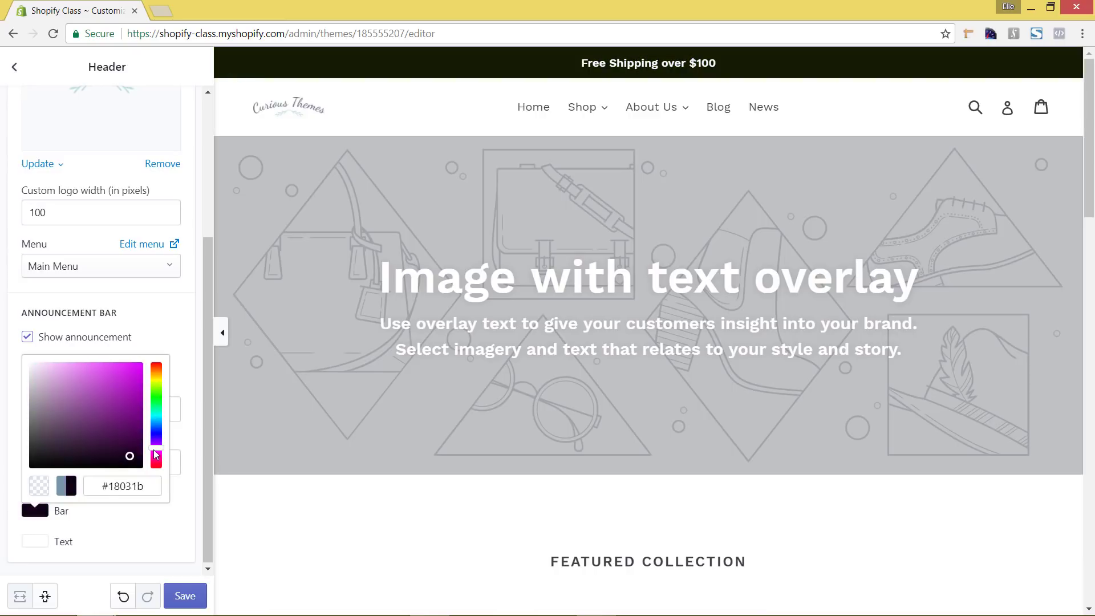
left_click(189, 519)
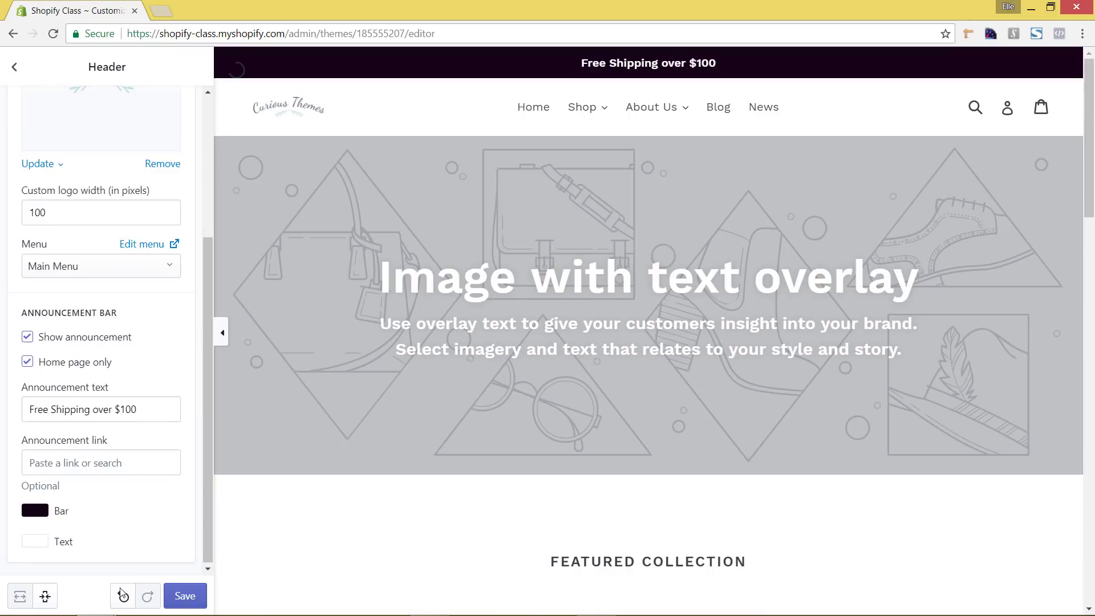
Save the header and announcement changes and go back to the homepage sections list.
left_click(199, 599)
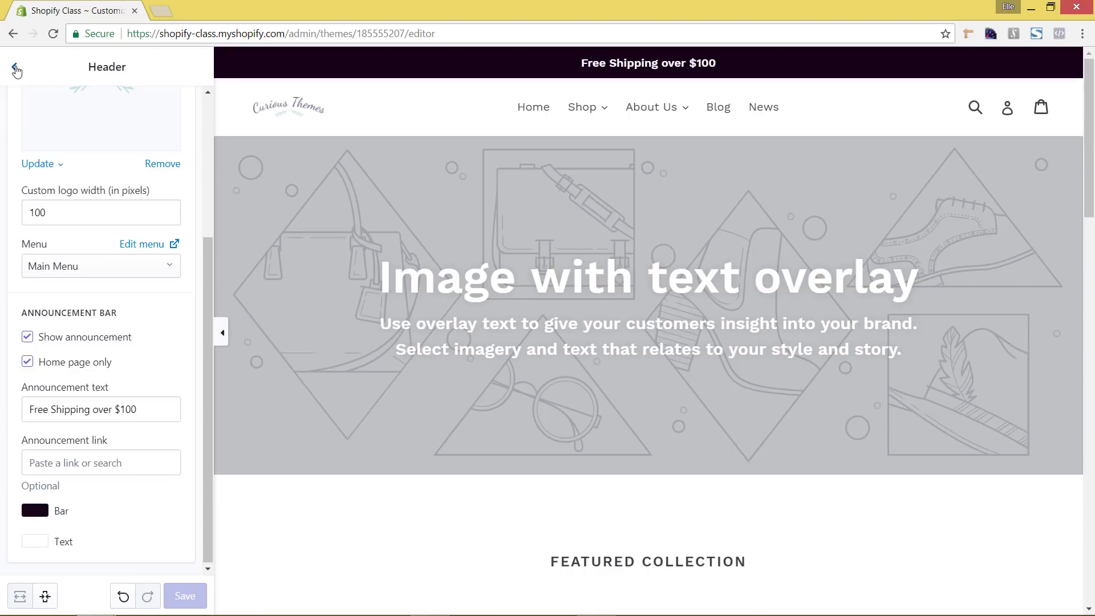
left_click(15, 69)
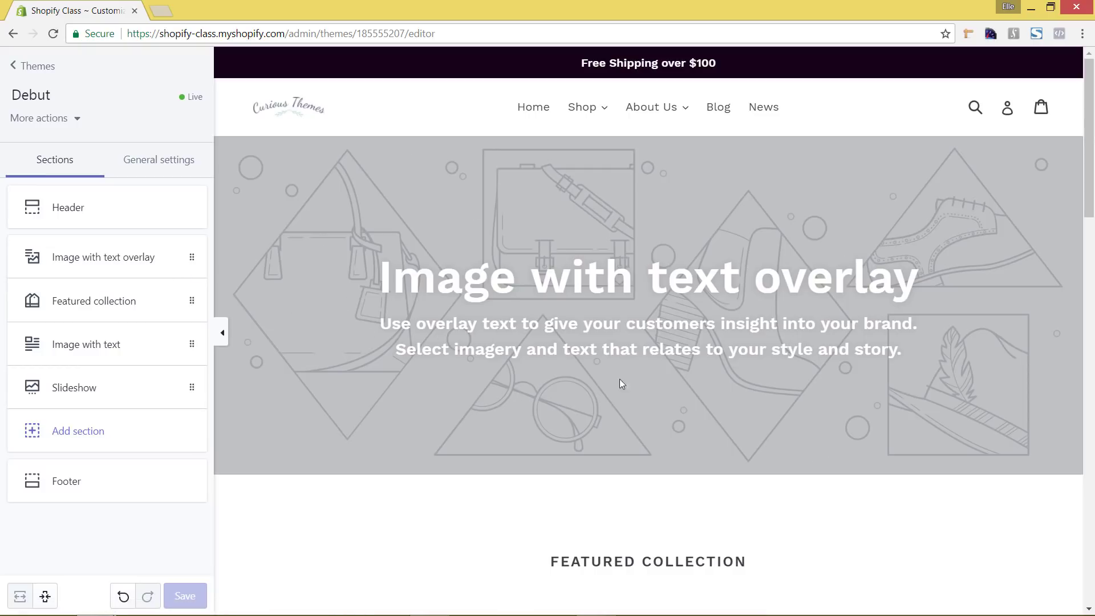
scroll(582, 335, "down", 7)
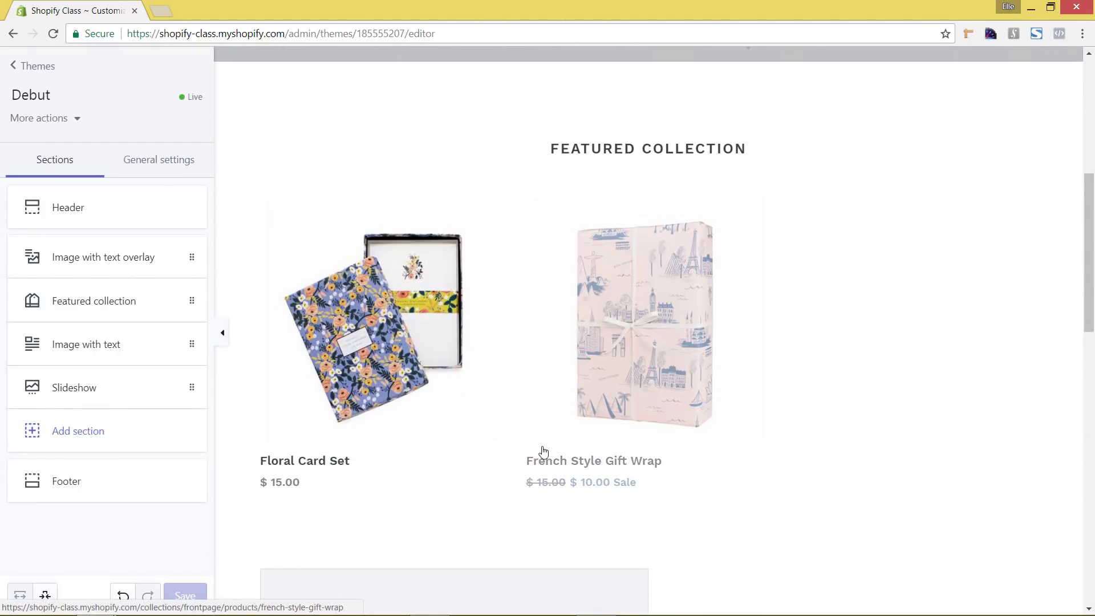
scroll(559, 455, "down", 1)
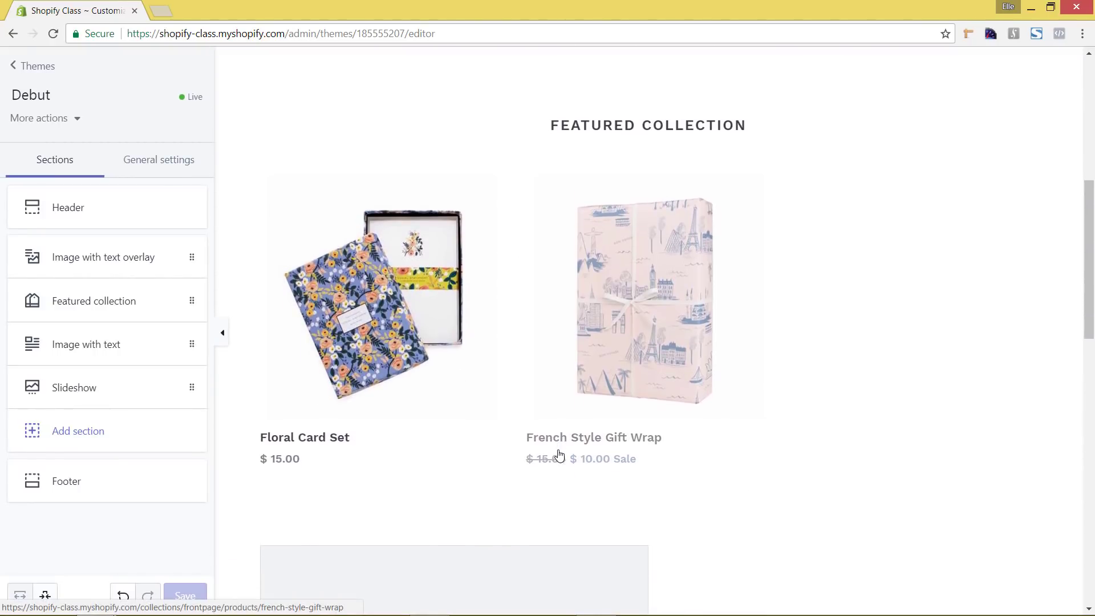
scroll(559, 455, "down", 8)
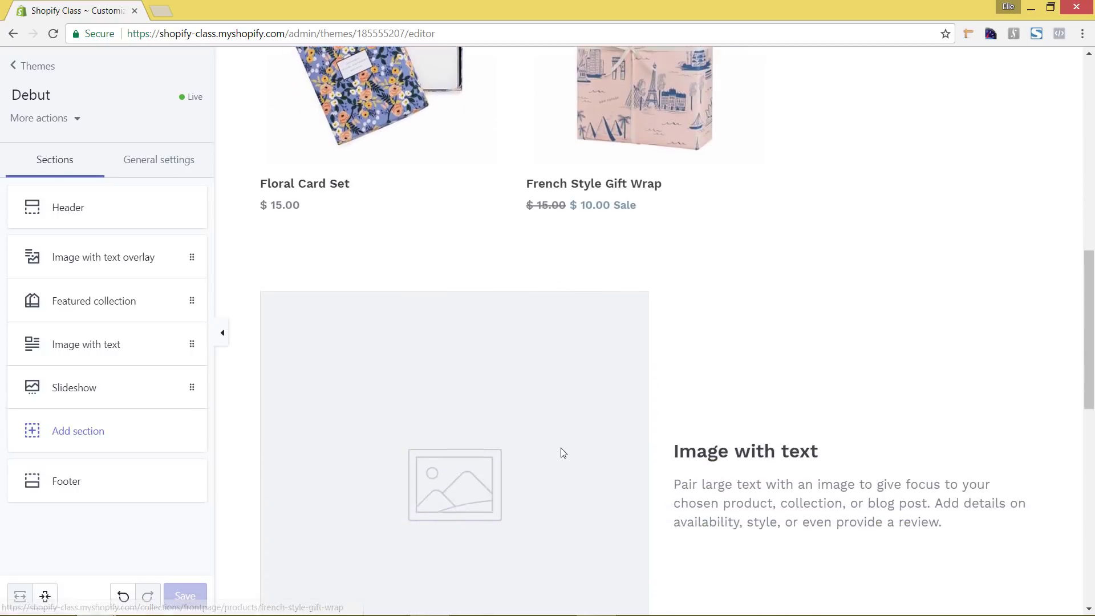
scroll(732, 348, "down", 6)
scroll(731, 349, "down", 1)
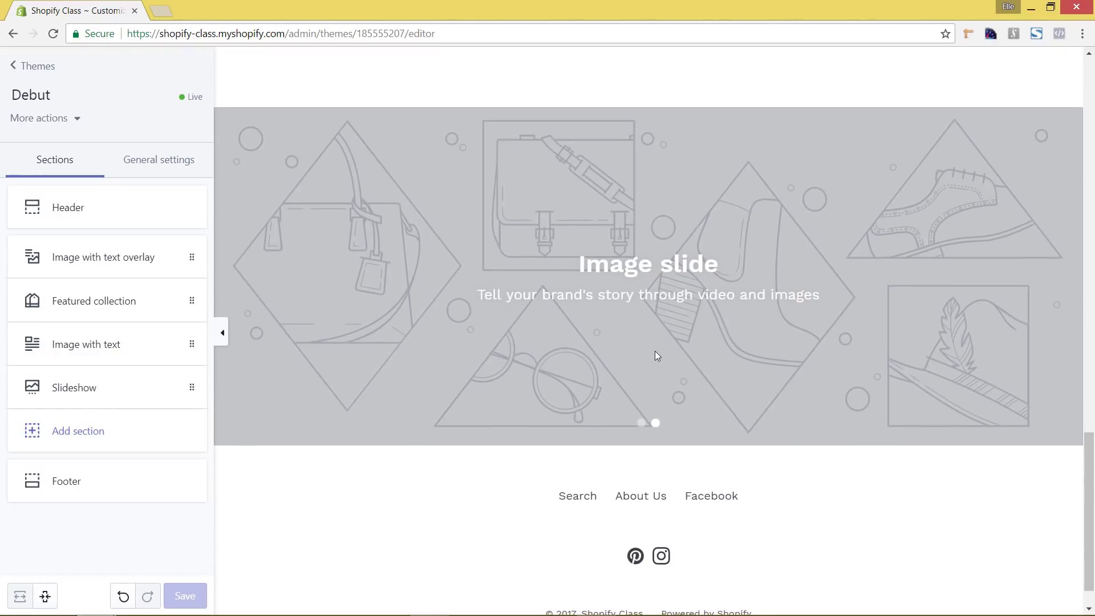
scroll(656, 352, "down", 1)
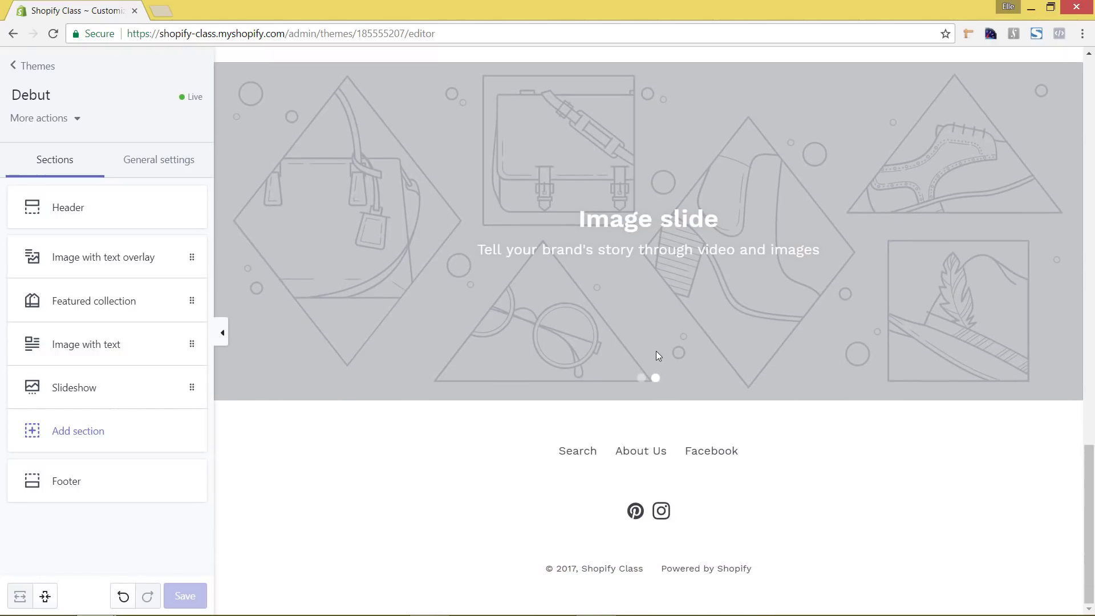
Add a Blog posts section showing 3 posts to the homepage and save it.
left_click(94, 444)
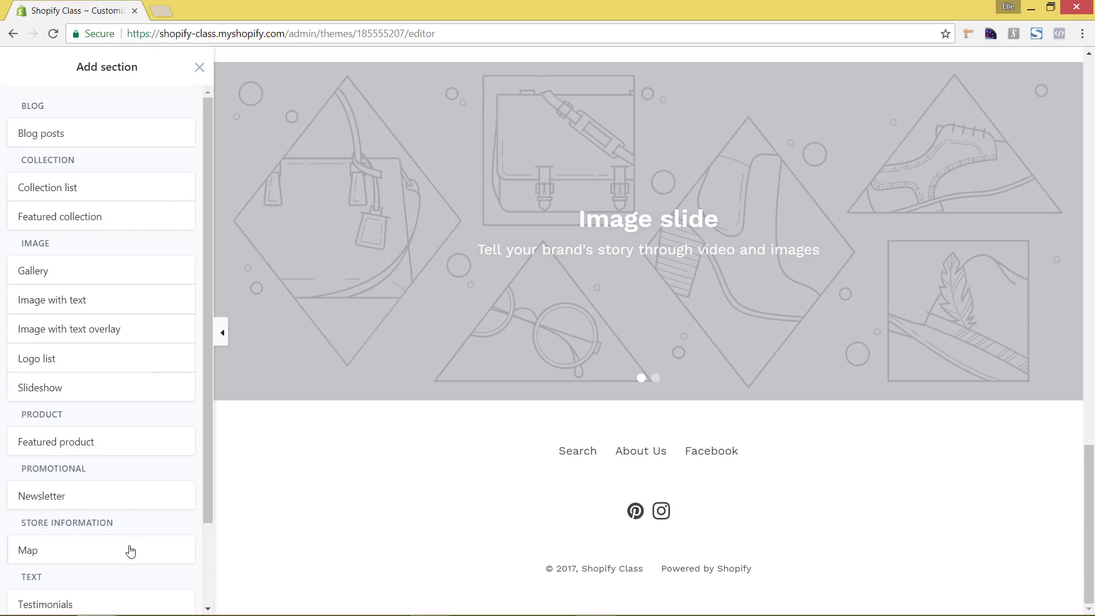
scroll(127, 573, "down", 2)
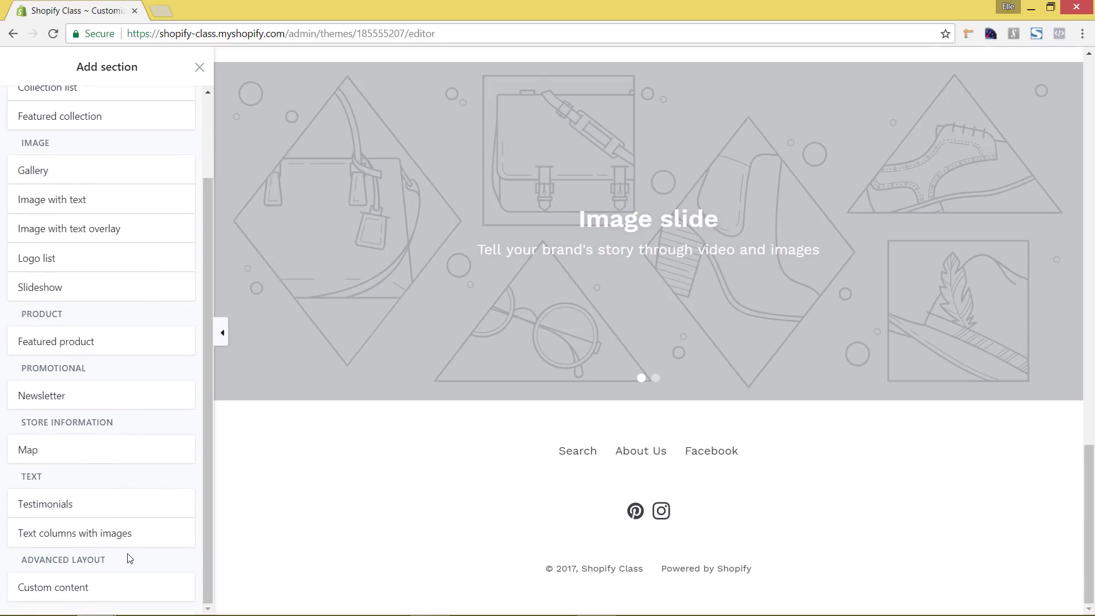
scroll(136, 545, "up", 2)
mouse_move(80, 131)
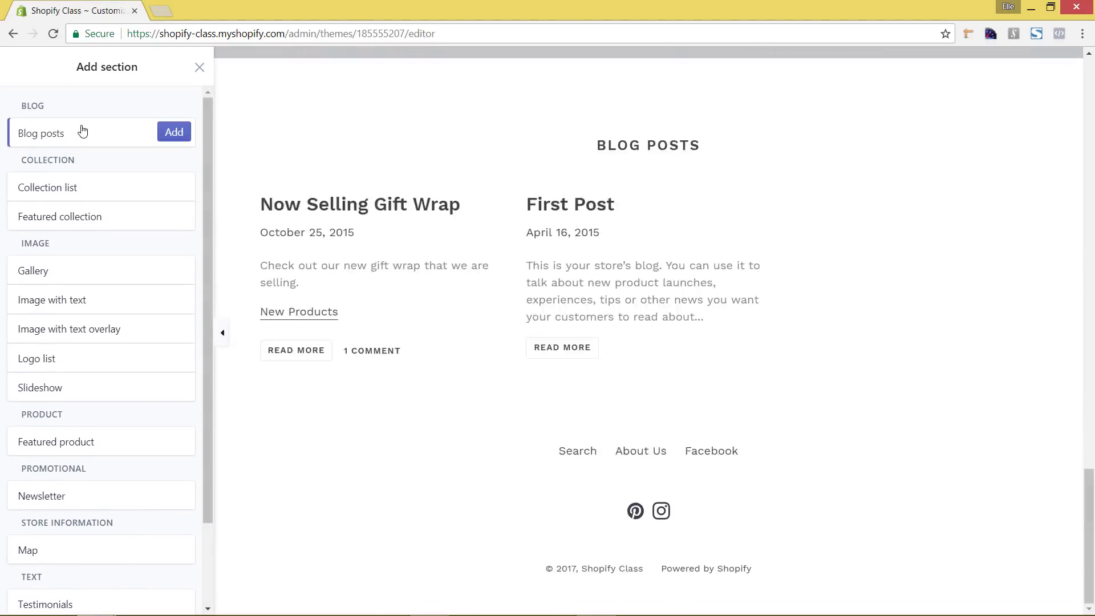
left_click(174, 133)
scroll(573, 263, "up", 2)
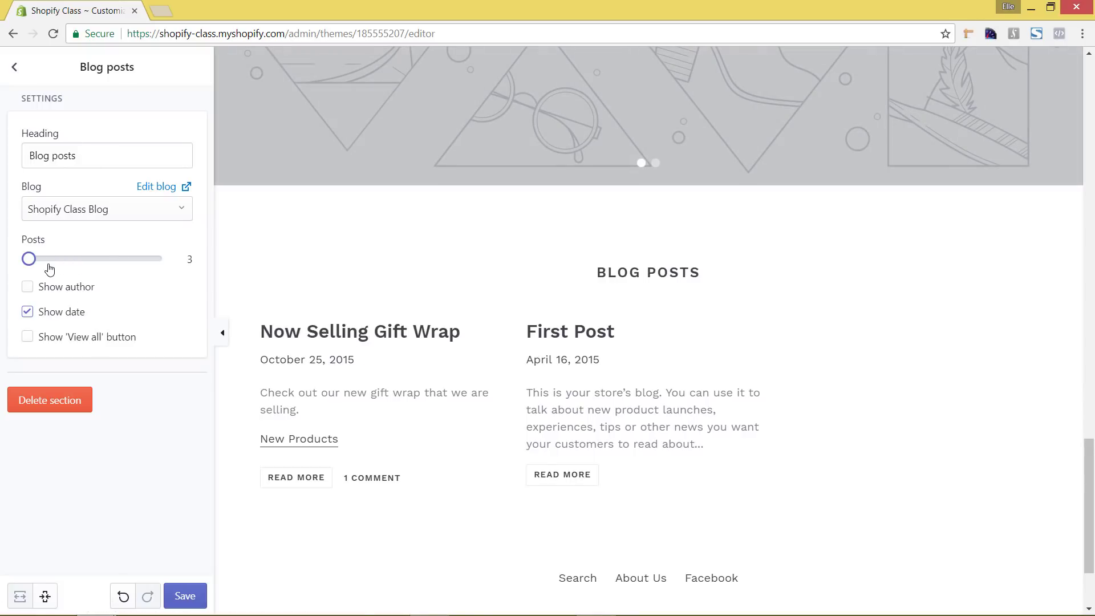
left_click_drag(31, 259, 1, 244)
left_click(190, 595)
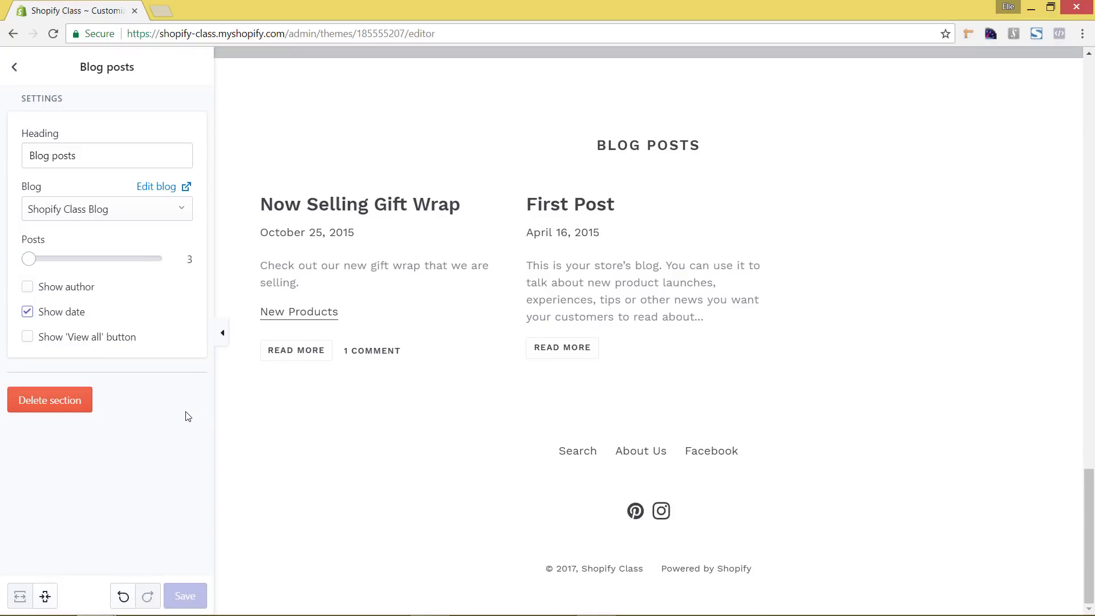
left_click(15, 68)
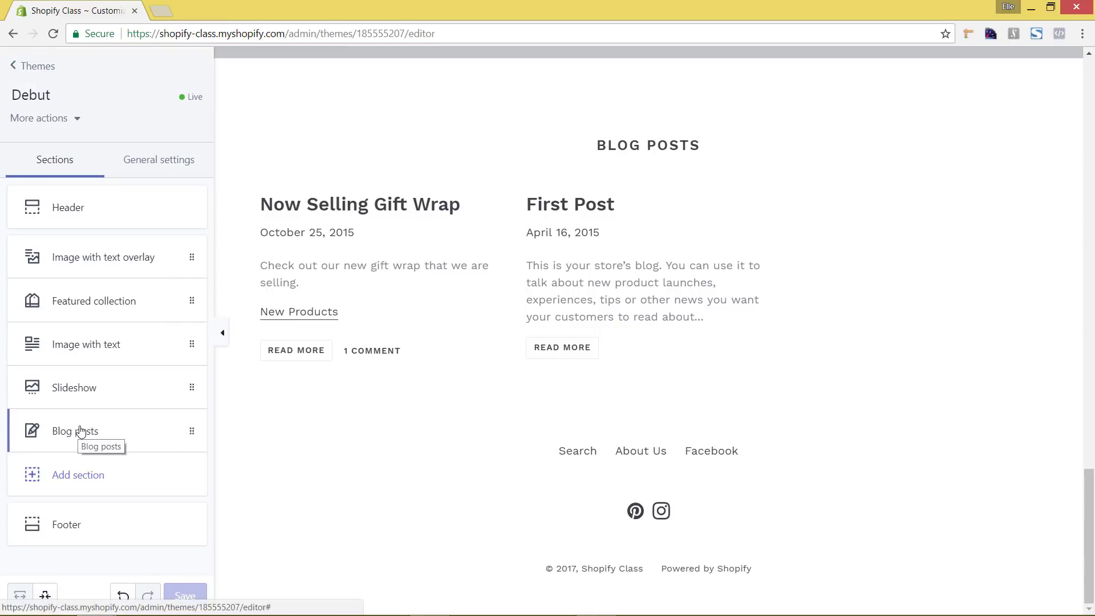
Add a Newsletter section from the Promotional section types.
left_click(113, 476)
scroll(146, 402, "down", 2)
mouse_move(44, 399)
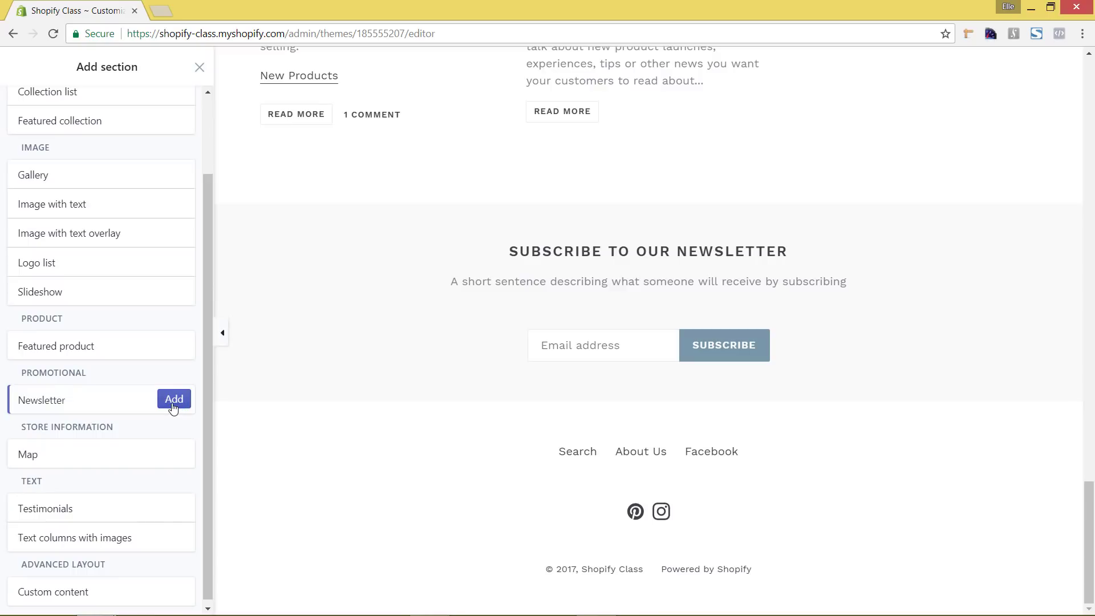
left_click(174, 399)
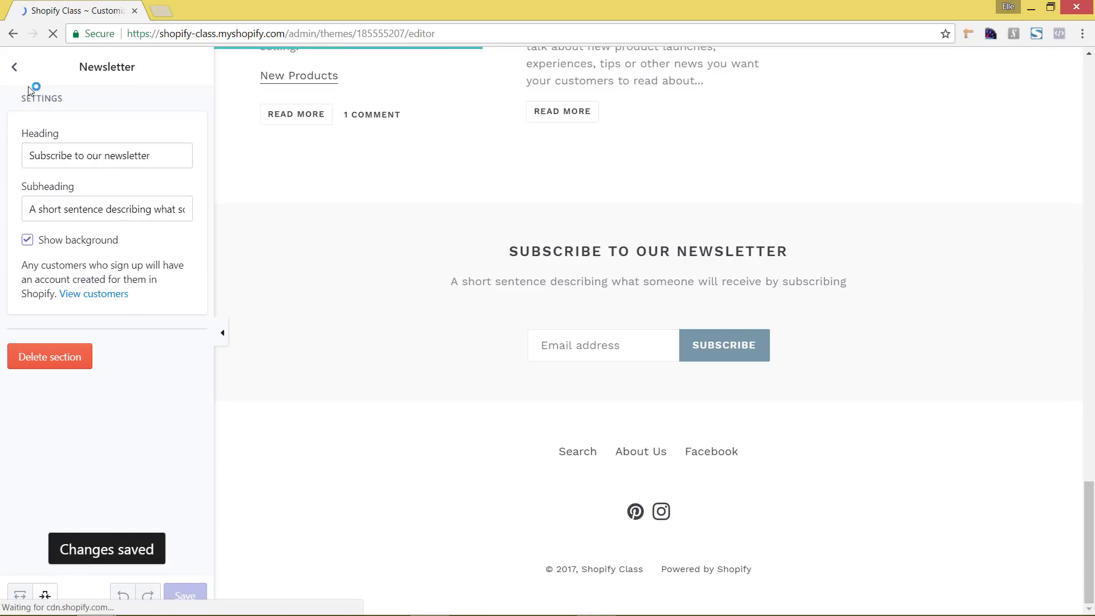
Open the Slideshow section from the sections list and delete it.
left_click(14, 66)
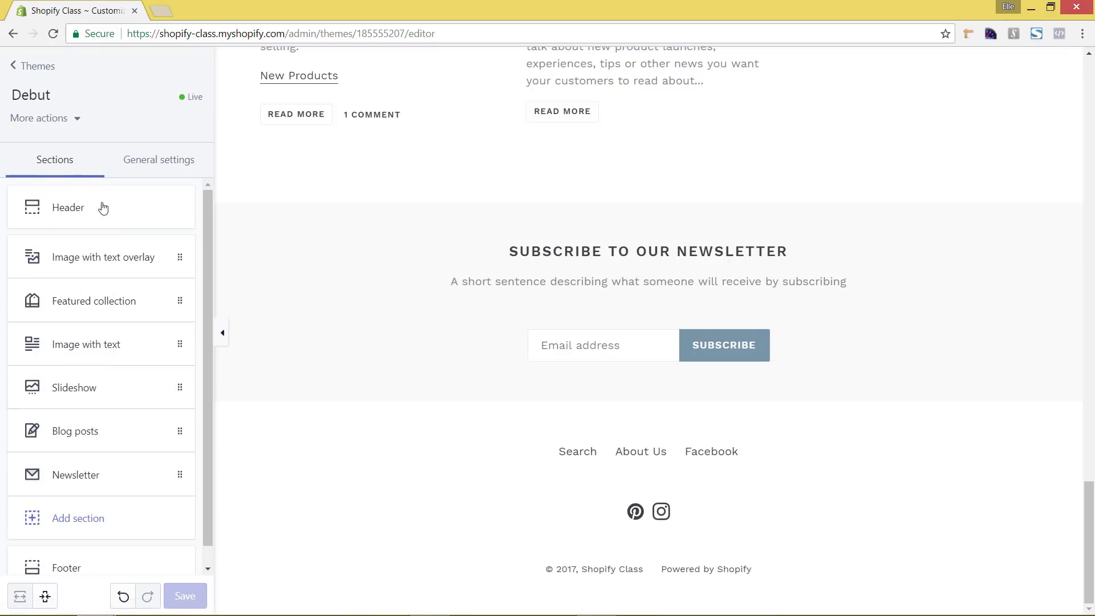
scroll(558, 323, "up", 12)
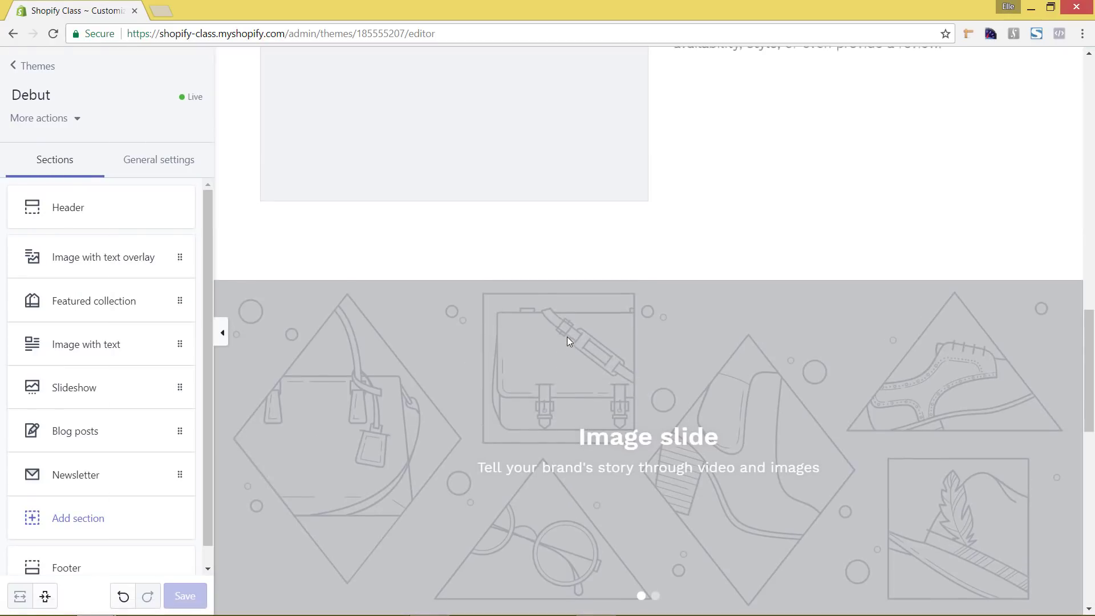
scroll(642, 387, "up", 10)
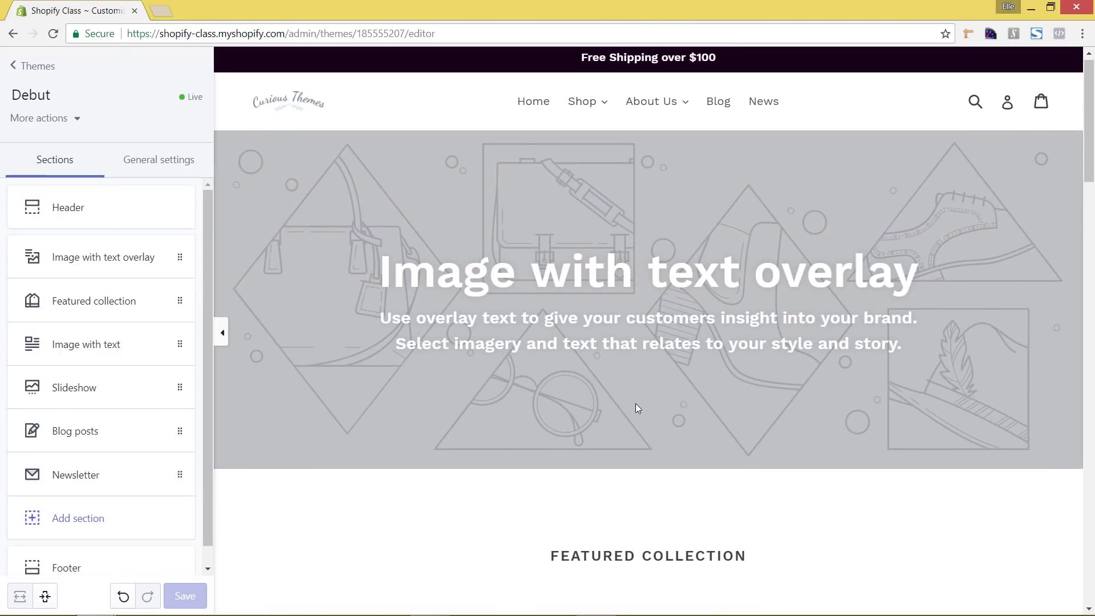
scroll(635, 404, "down", 10)
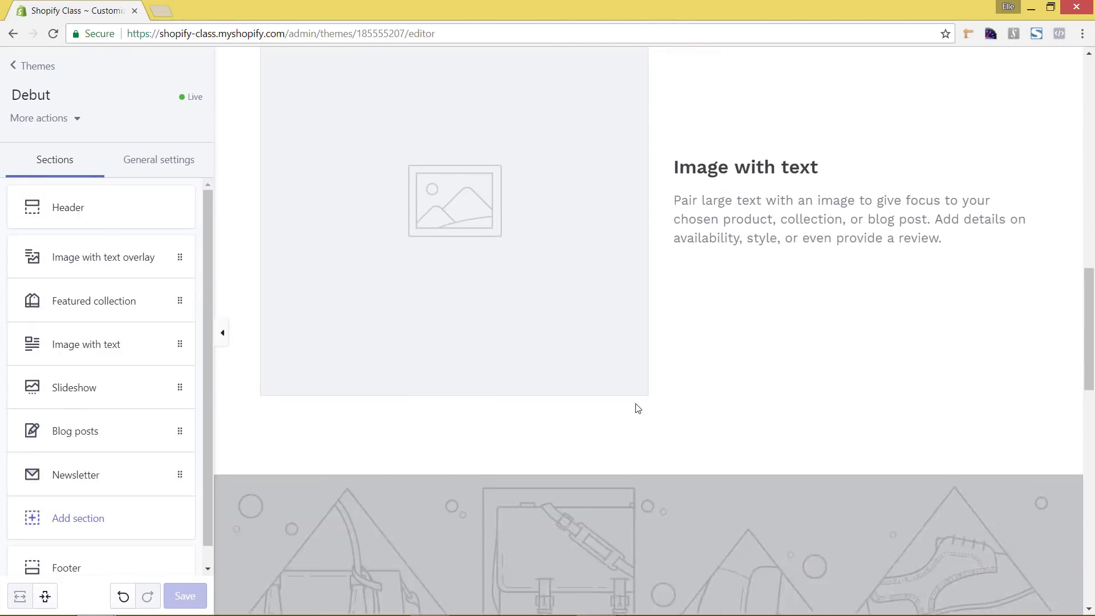
scroll(635, 409, "down", 6)
scroll(107, 423, "down", 1)
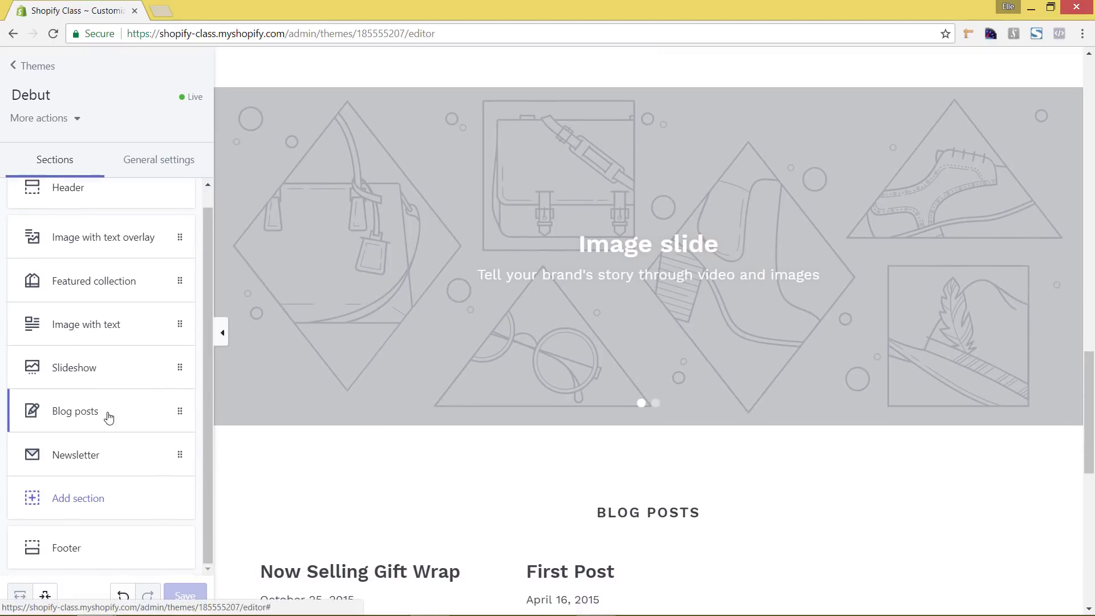
left_click(140, 374)
left_click(72, 510)
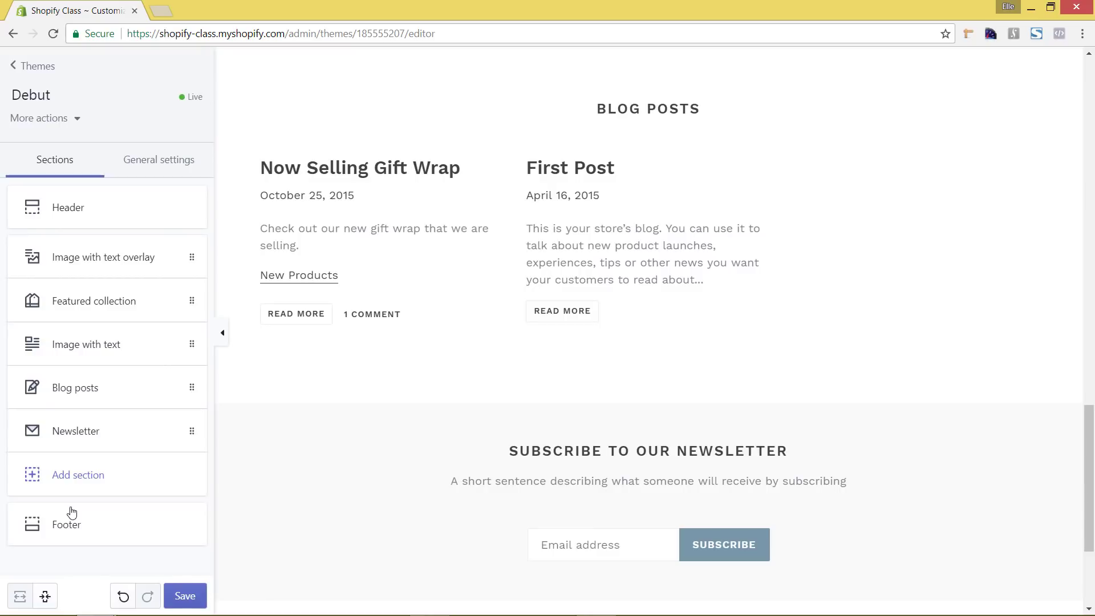
scroll(386, 382, "up", 7)
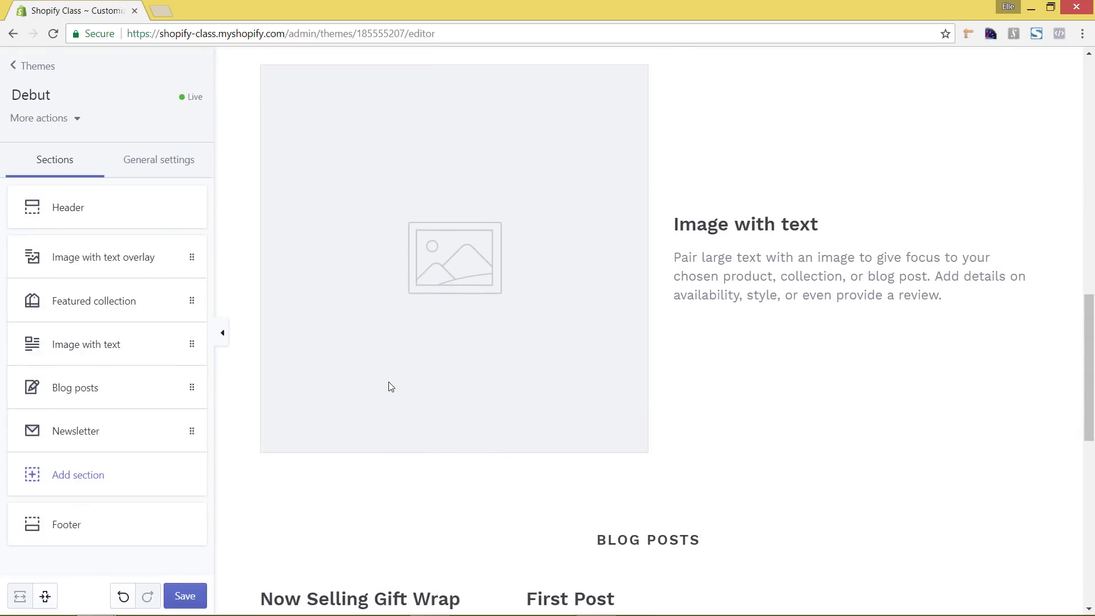
scroll(391, 387, "up", 15)
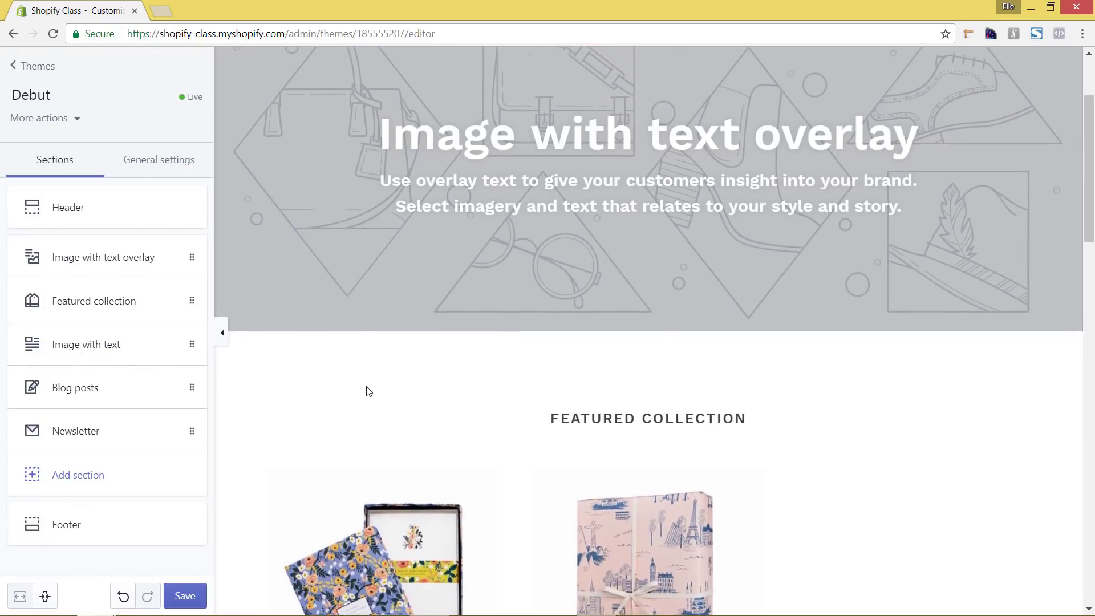
Reorder the sections list so Newsletter comes directly before Blog posts.
scroll(367, 389, "down", 1)
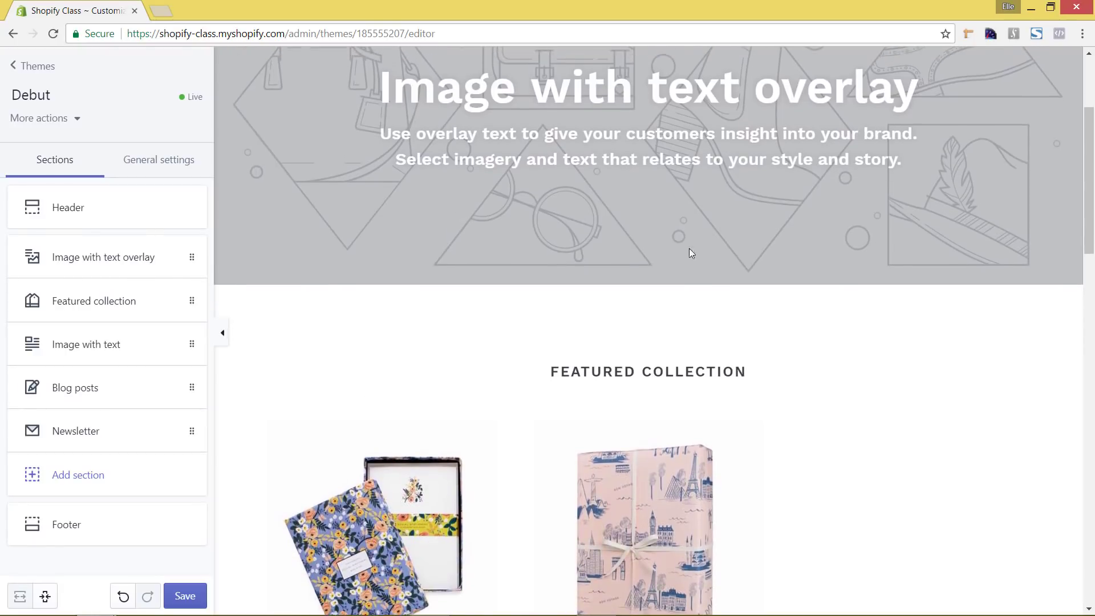
scroll(677, 245, "up", 3)
scroll(677, 255, "down", 6)
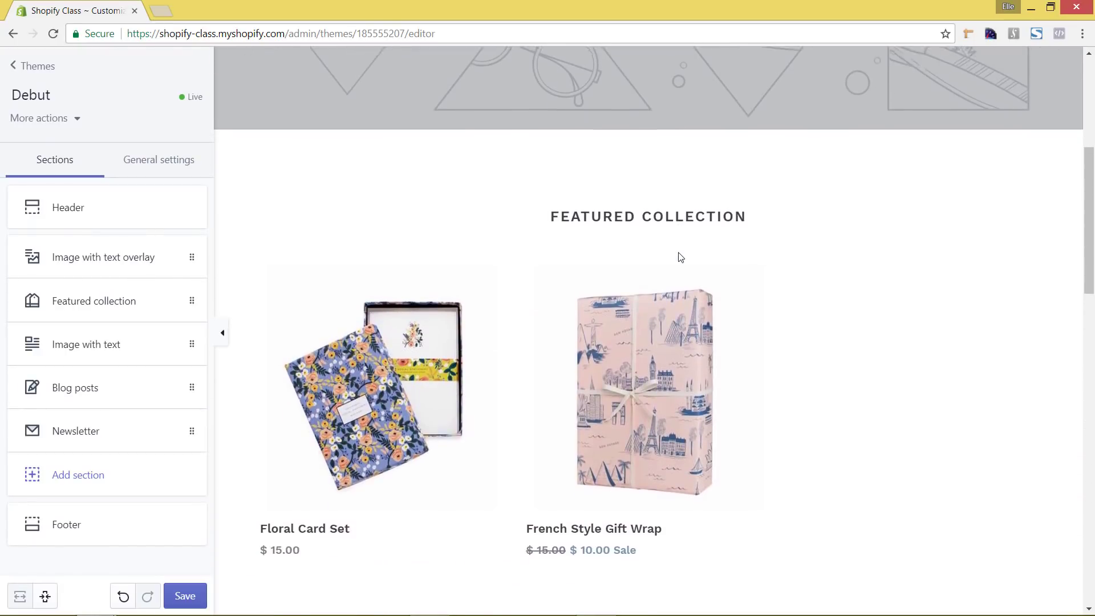
scroll(680, 257, "down", 2)
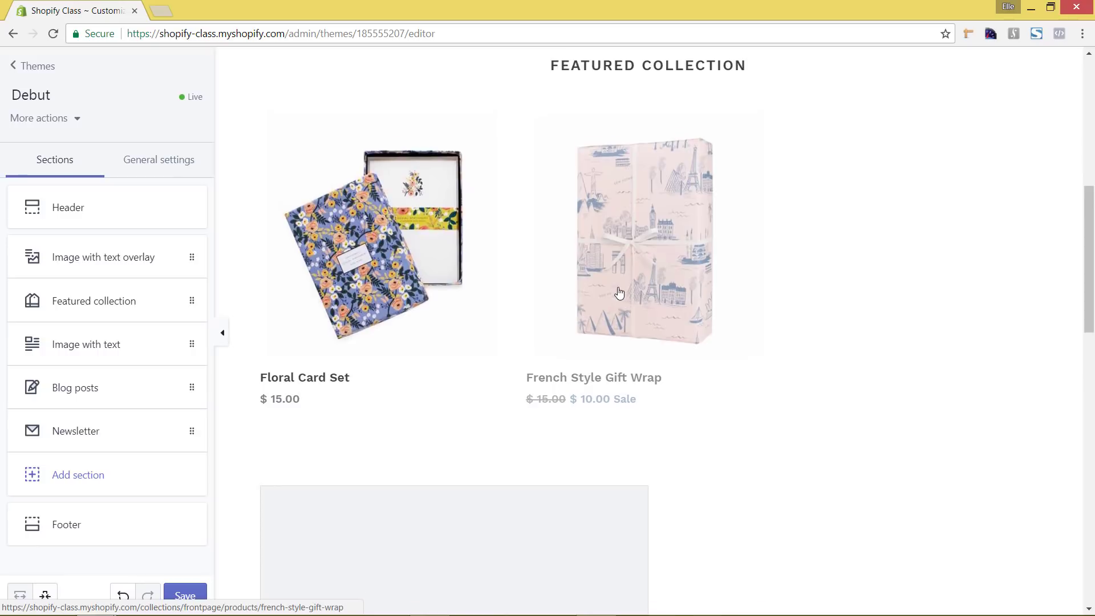
scroll(619, 293, "down", 5)
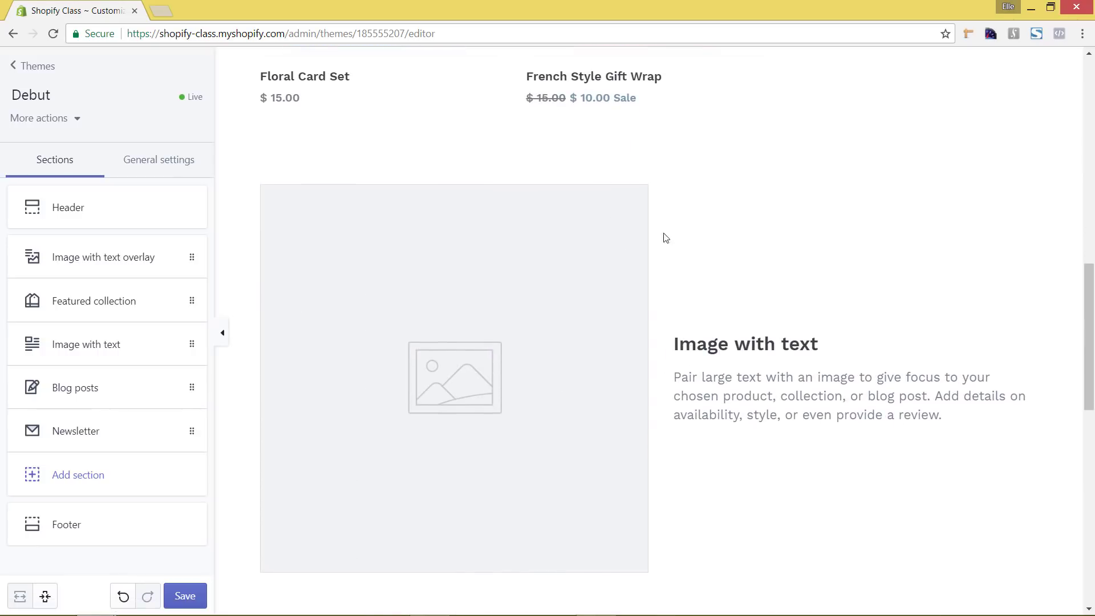
scroll(734, 426, "down", 6)
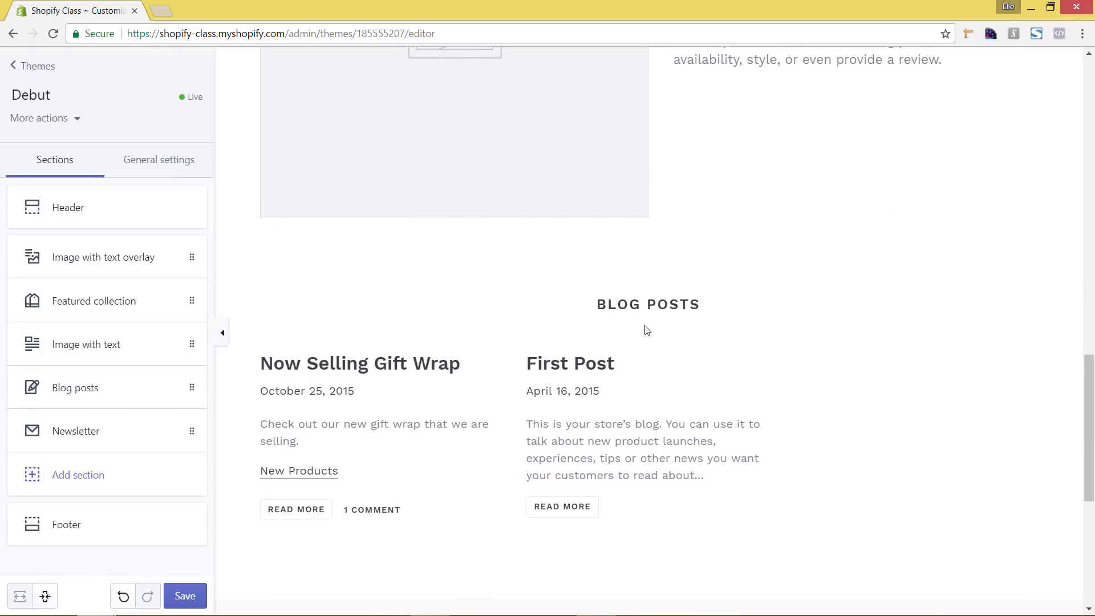
scroll(696, 362, "down", 6)
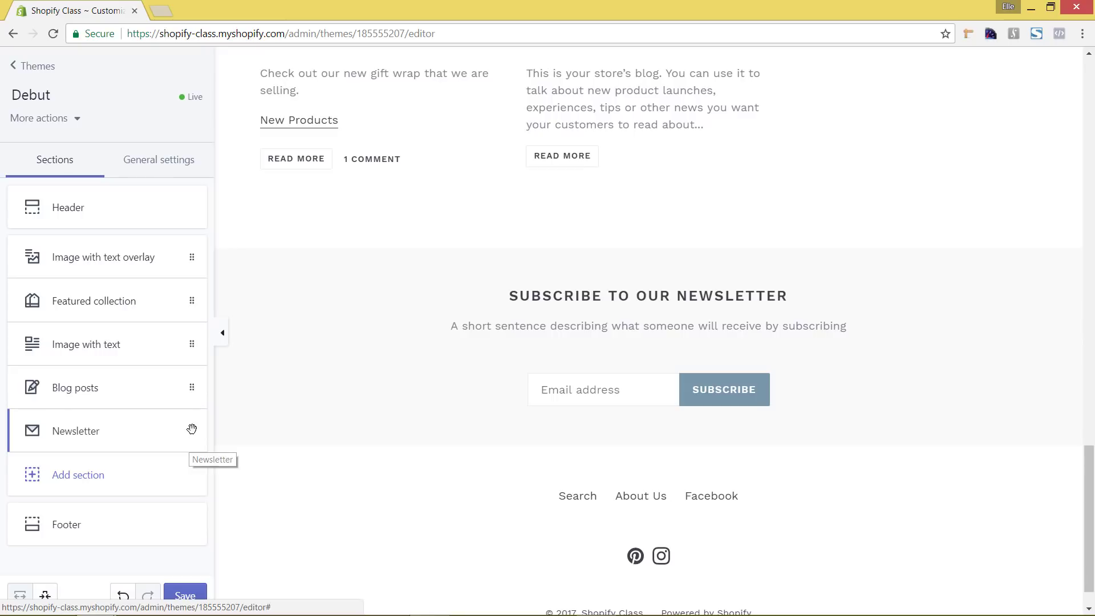
left_click_drag(191, 429, 194, 387)
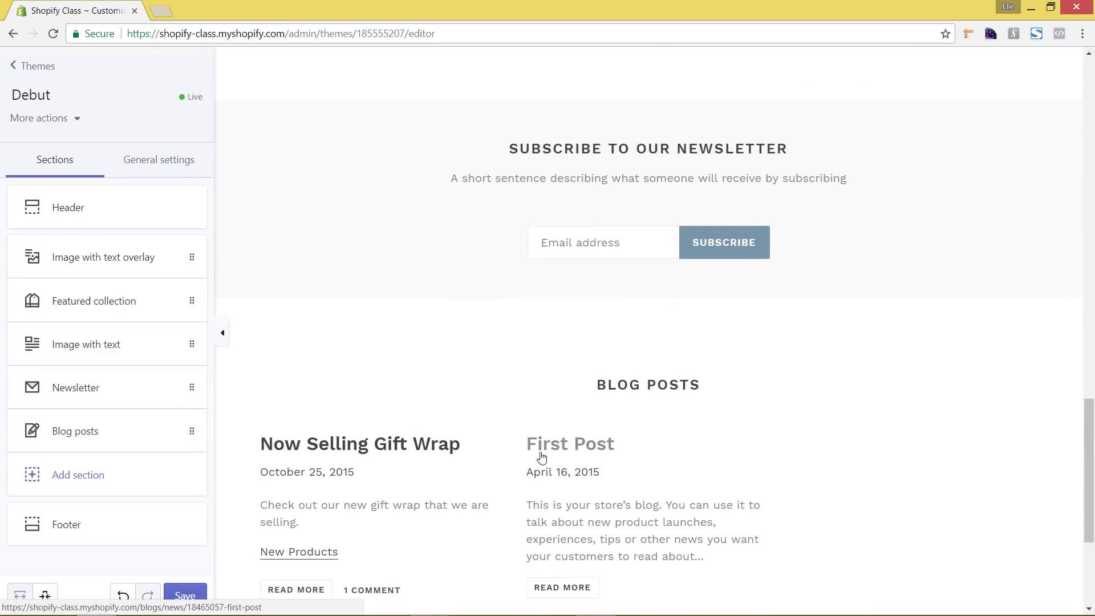
scroll(542, 453, "up", 5)
scroll(546, 457, "down", 10)
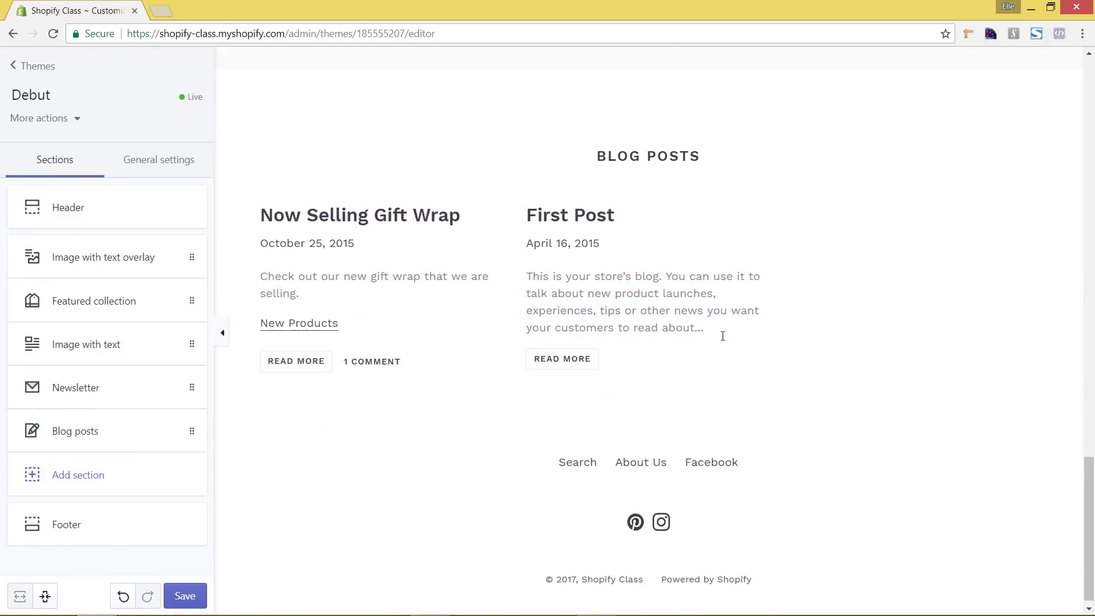
scroll(716, 415, "up", 8)
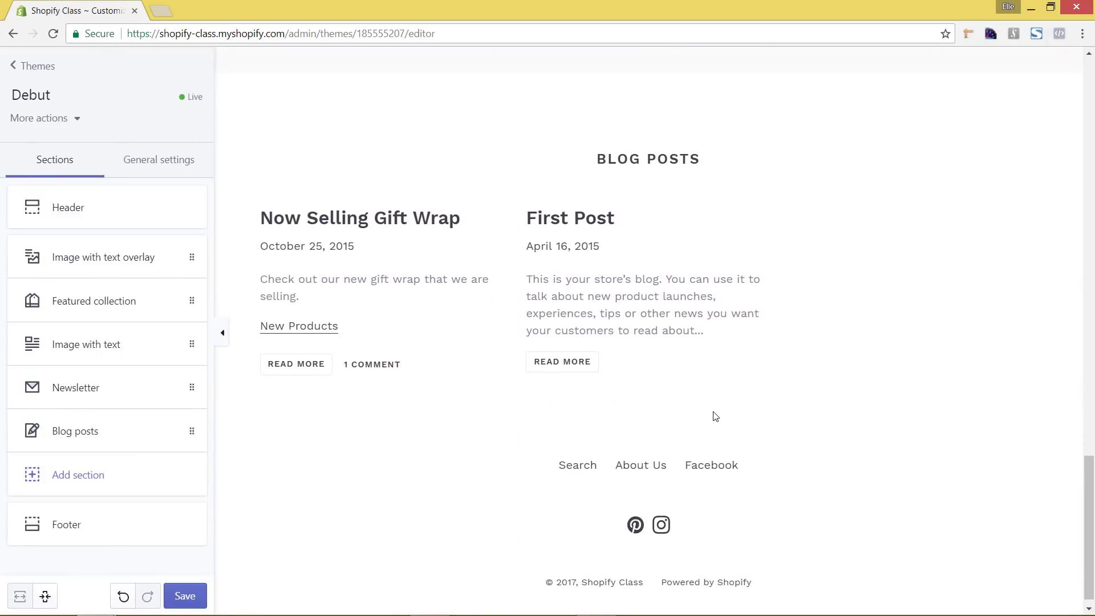
scroll(716, 416, "up", 12)
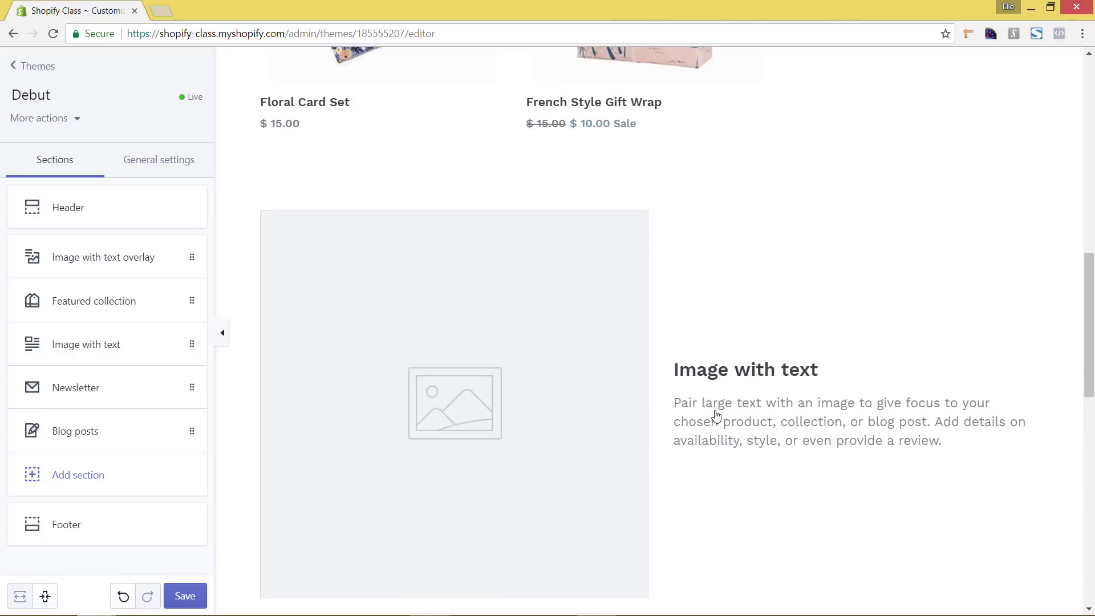
scroll(716, 416, "up", 2)
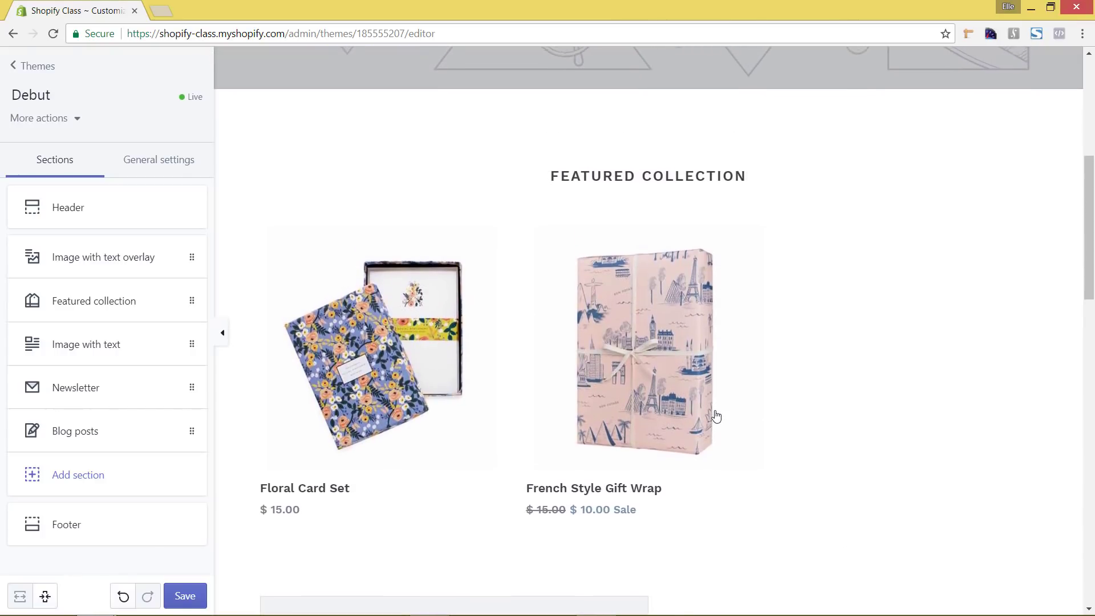
scroll(716, 416, "up", 1)
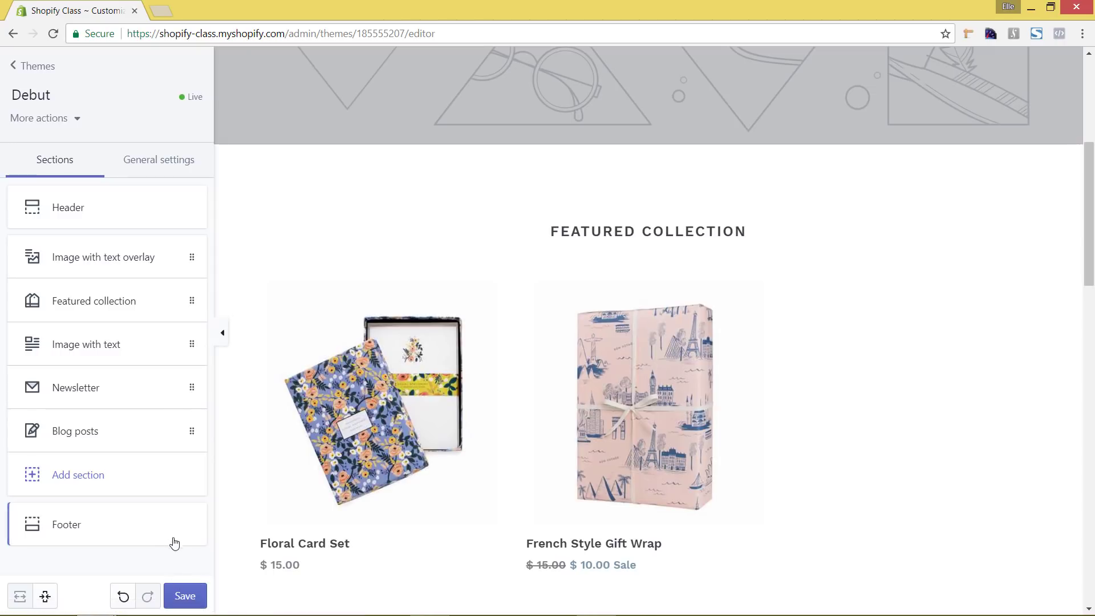
Browse the Add section list, previewing the Featured collection and Featured product section types.
left_click(68, 475)
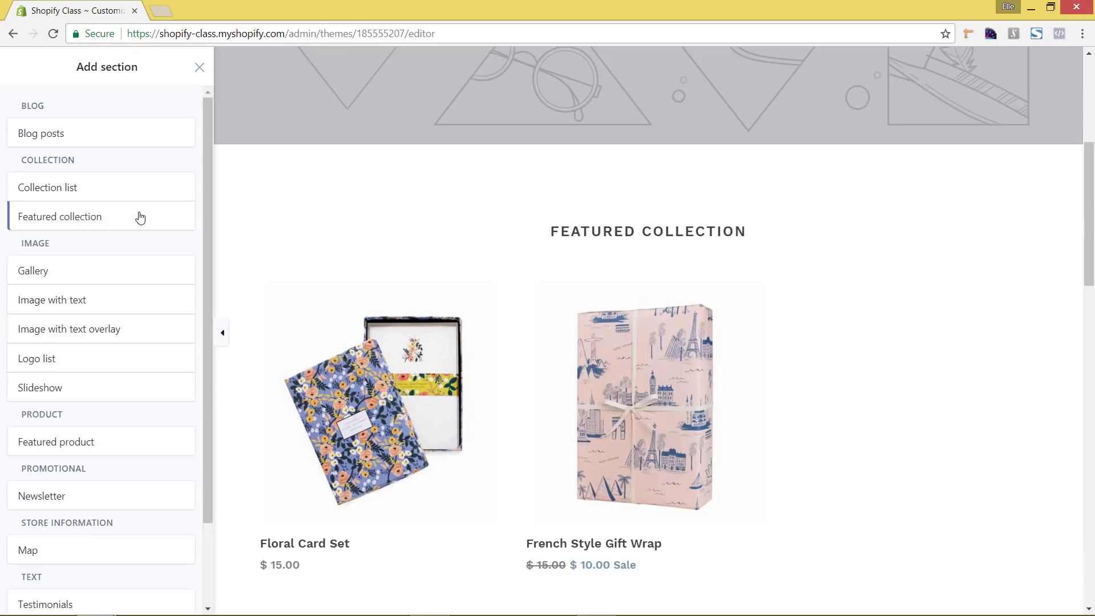
scroll(144, 213, "down", 3)
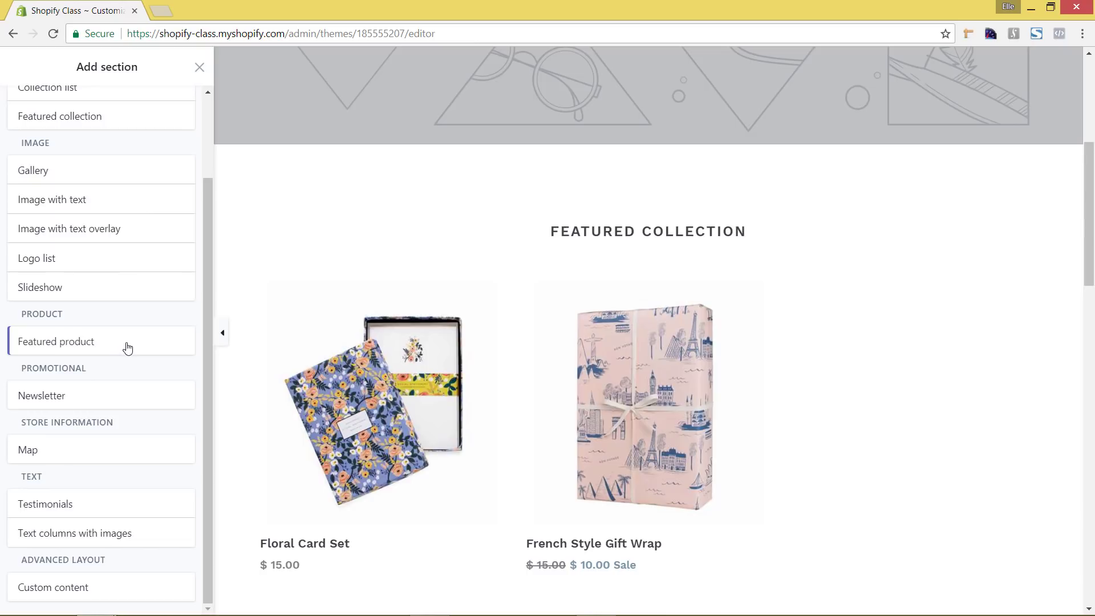
scroll(114, 314, "up", 2)
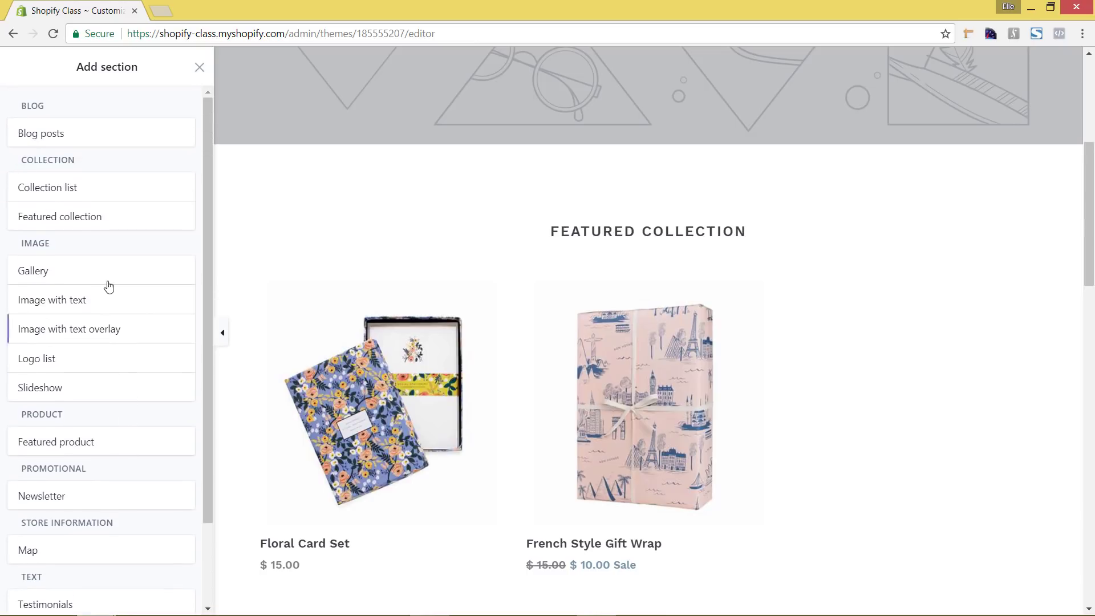
left_click(101, 218)
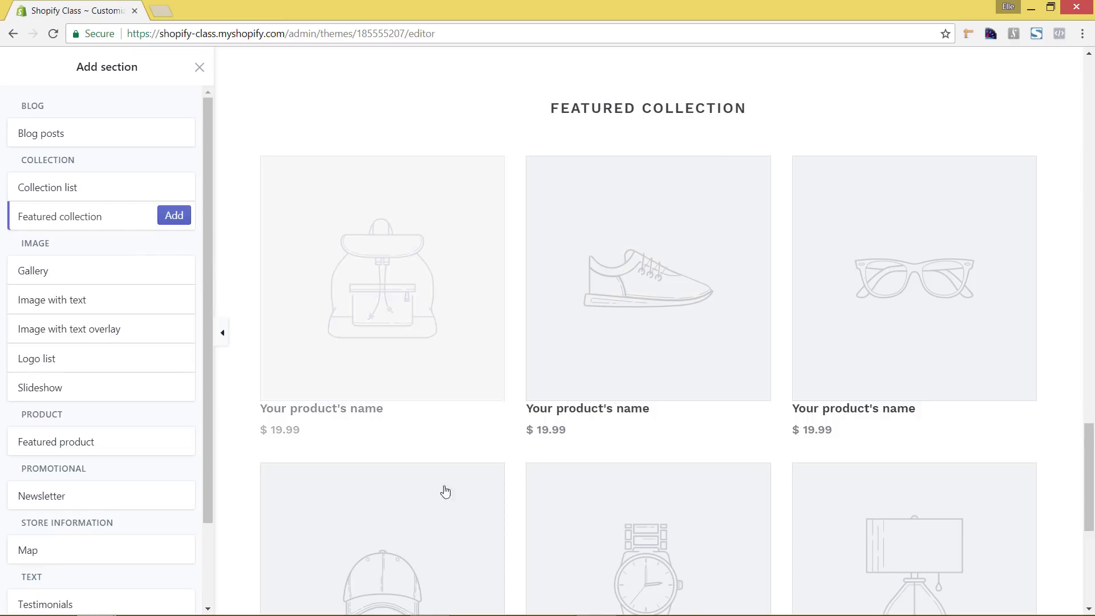
scroll(721, 524, "down", 3)
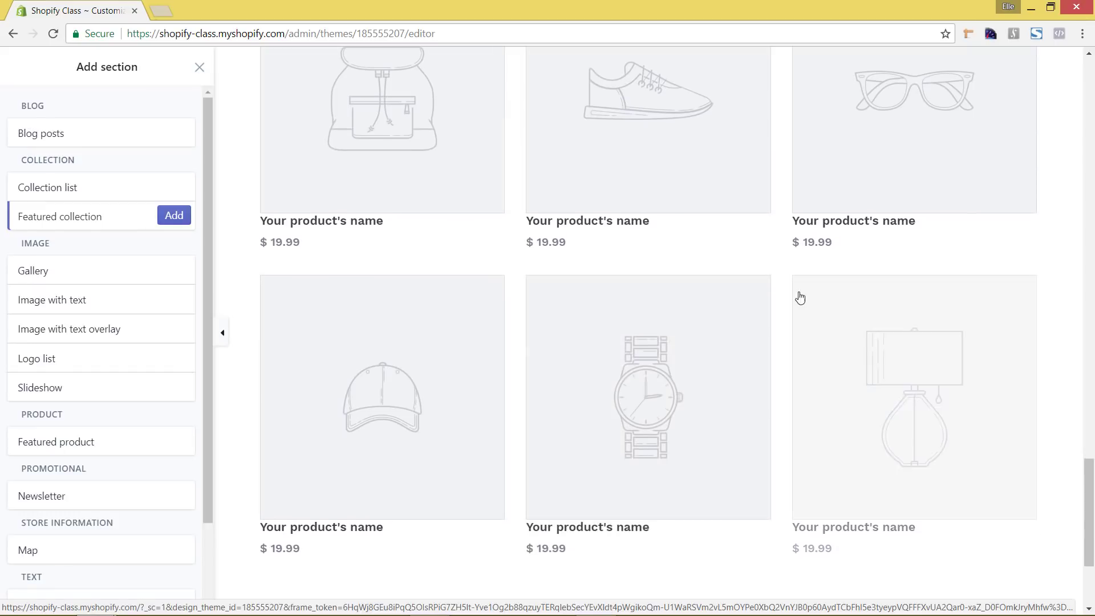
scroll(756, 287, "down", 3)
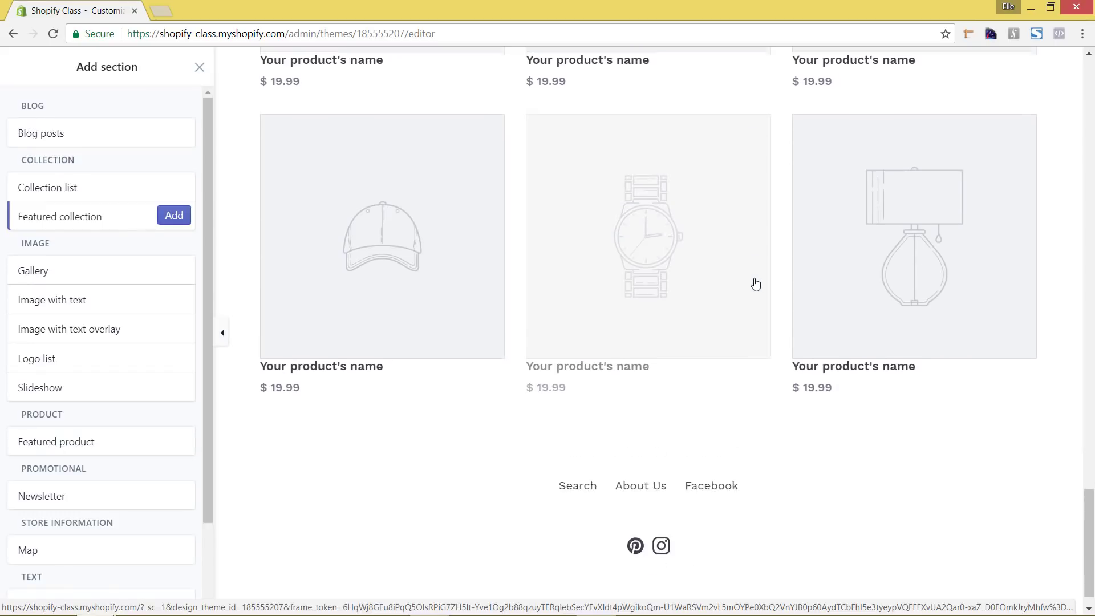
left_click(101, 446)
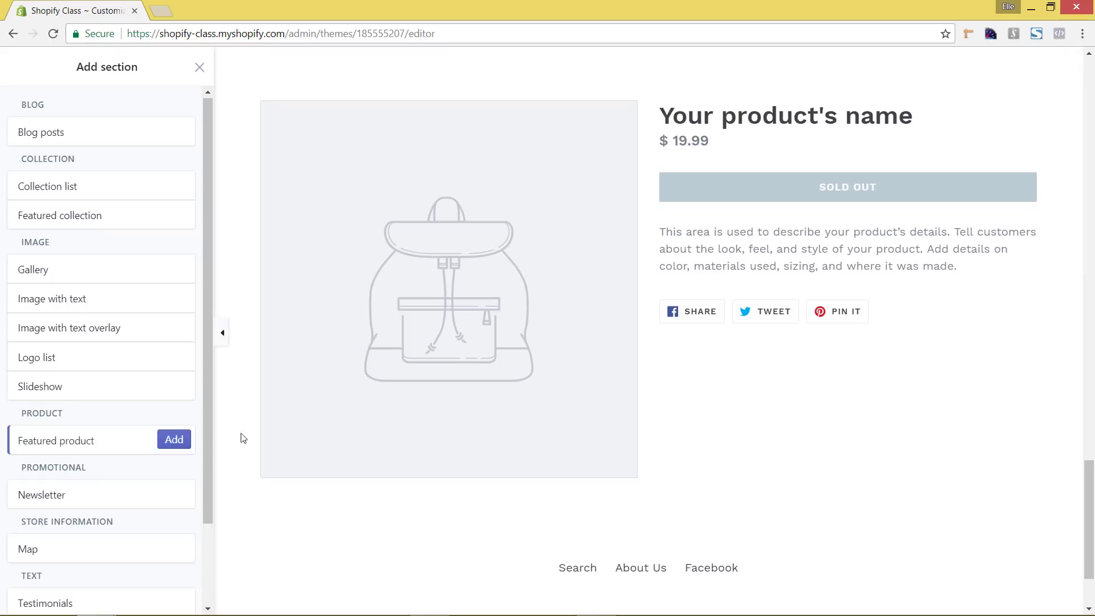
scroll(696, 377, "up", 4)
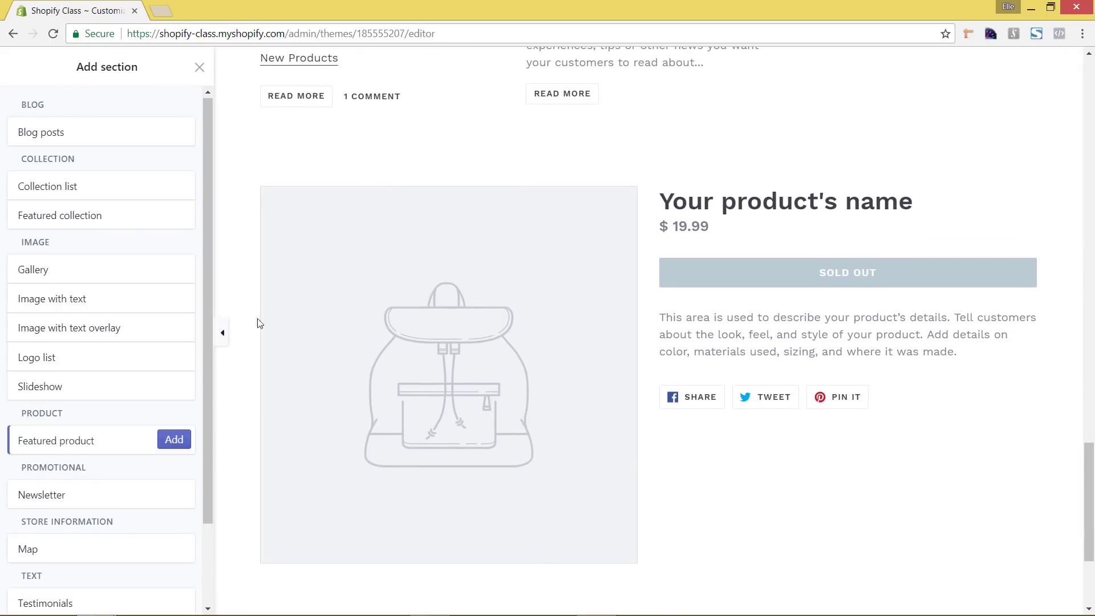
Add a Featured collection showing Frontpage, 2 products per row in 1 row, and save.
left_click(120, 221)
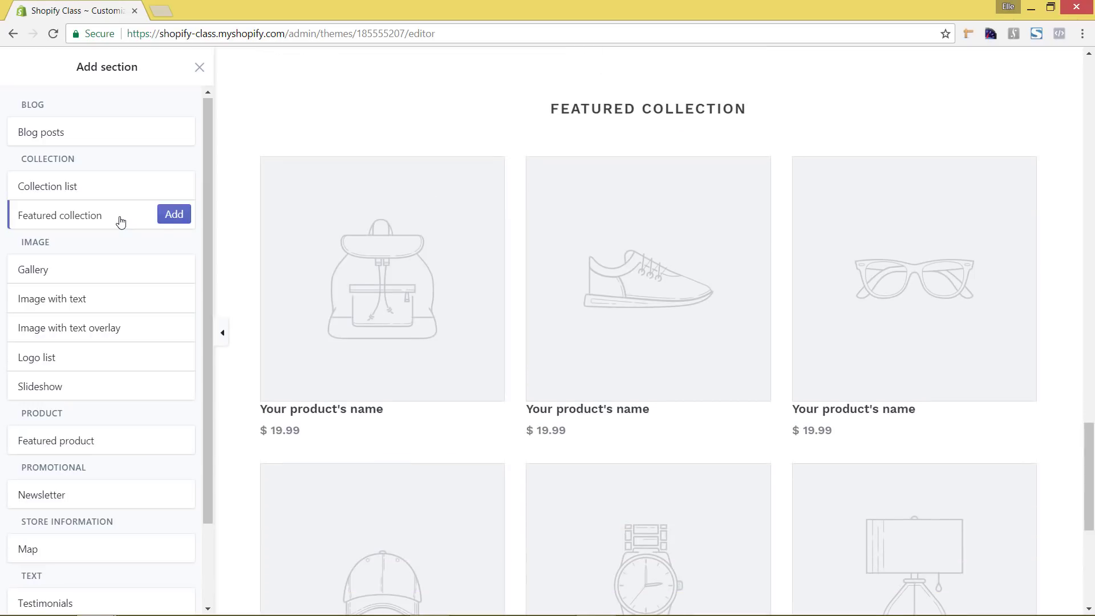
left_click(171, 216)
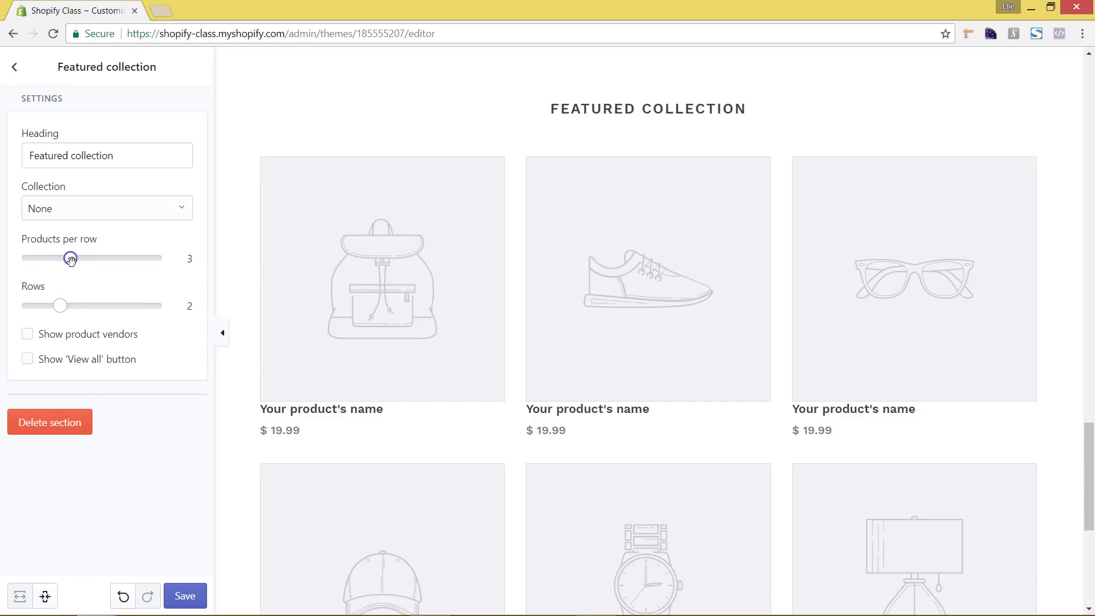
left_click_drag(60, 256, 25, 253)
scroll(557, 395, "down", 5)
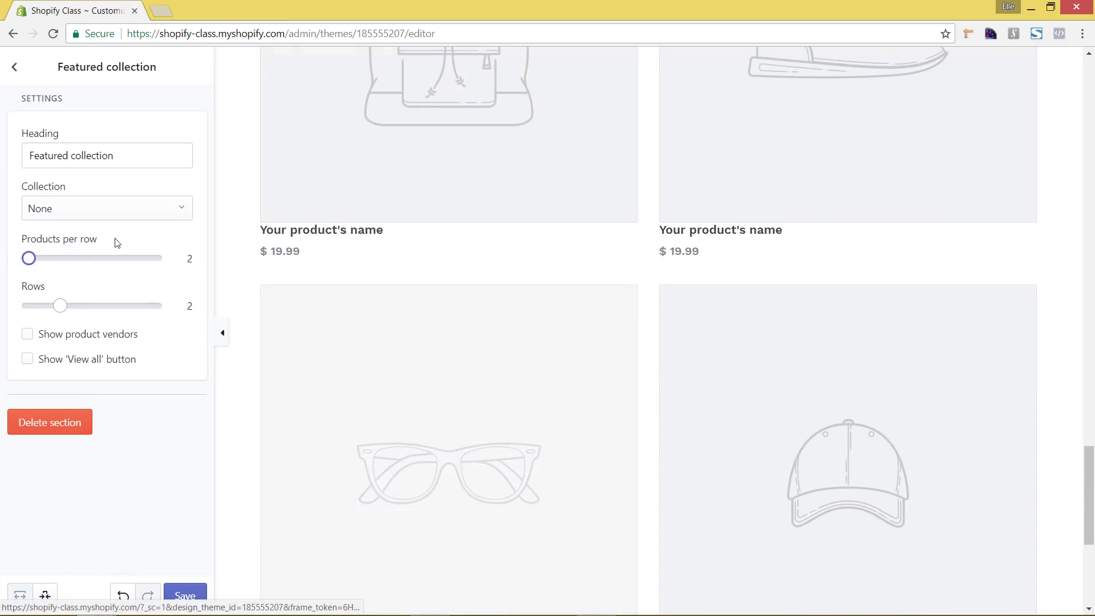
left_click_drag(60, 306, 23, 306)
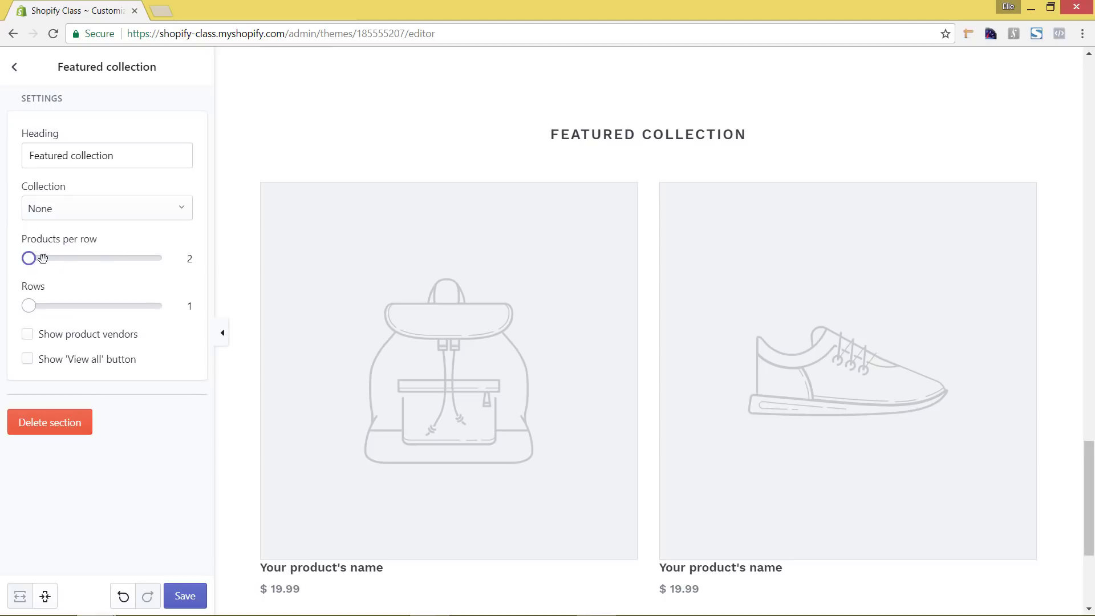
left_click_drag(30, 257, 111, 258)
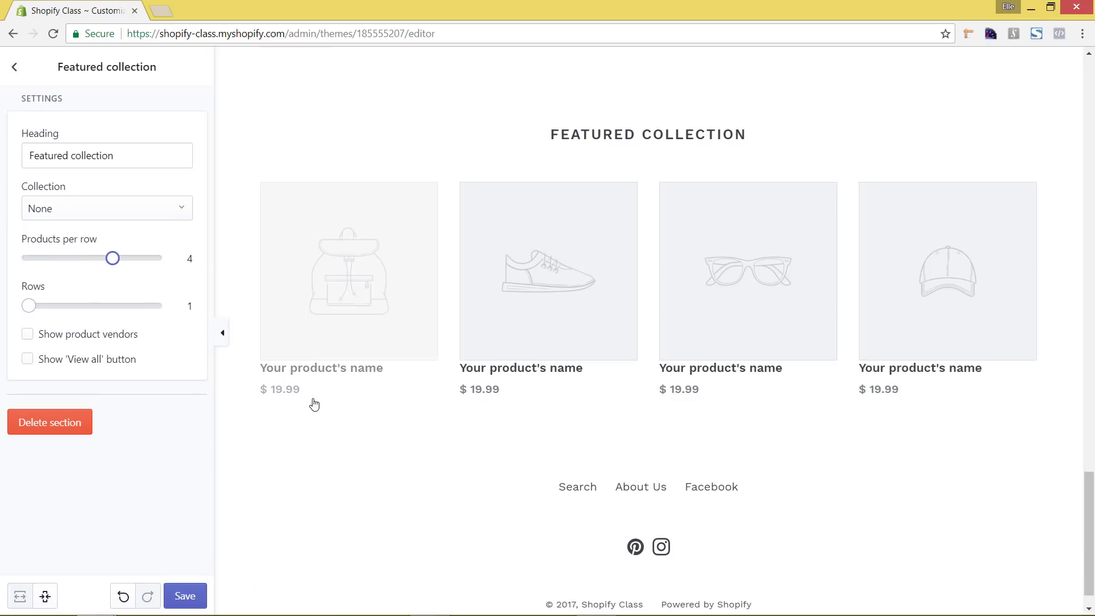
left_click(93, 217)
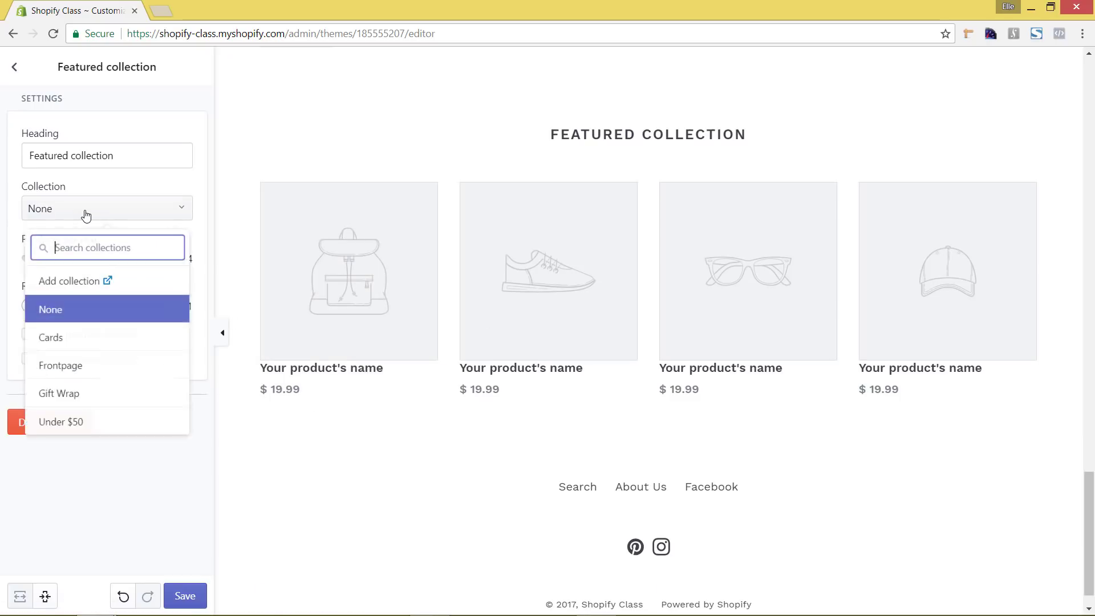
left_click(67, 372)
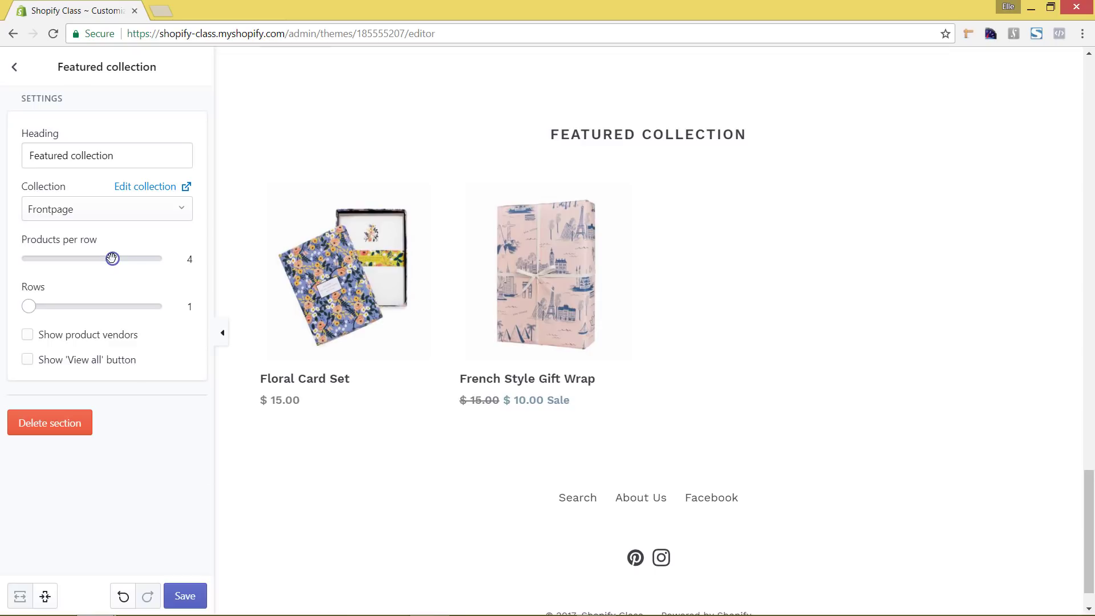
left_click_drag(112, 258, 37, 259)
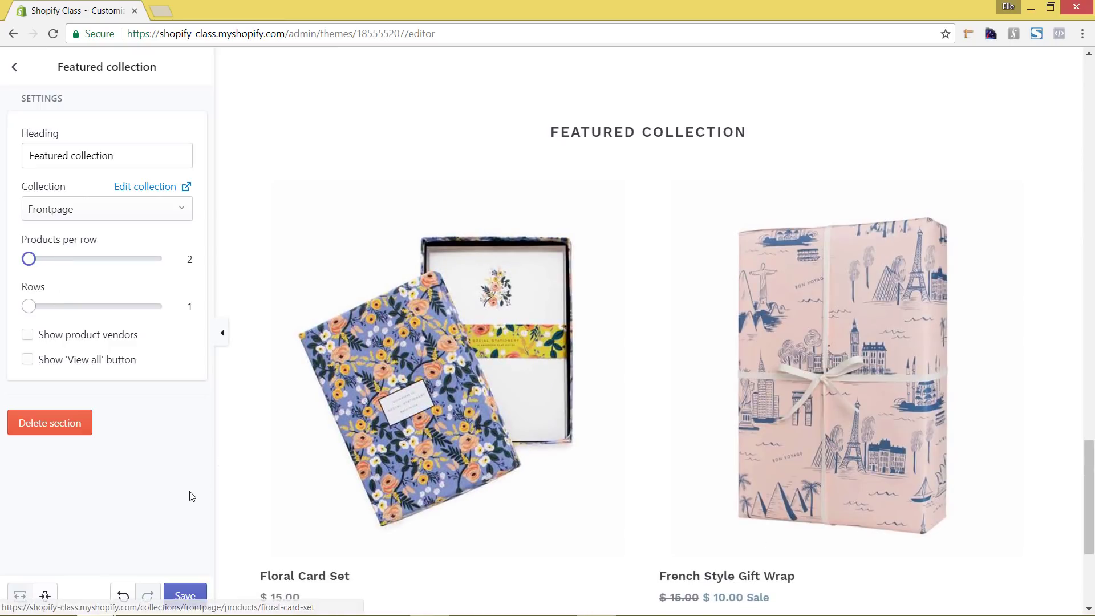
left_click(183, 595)
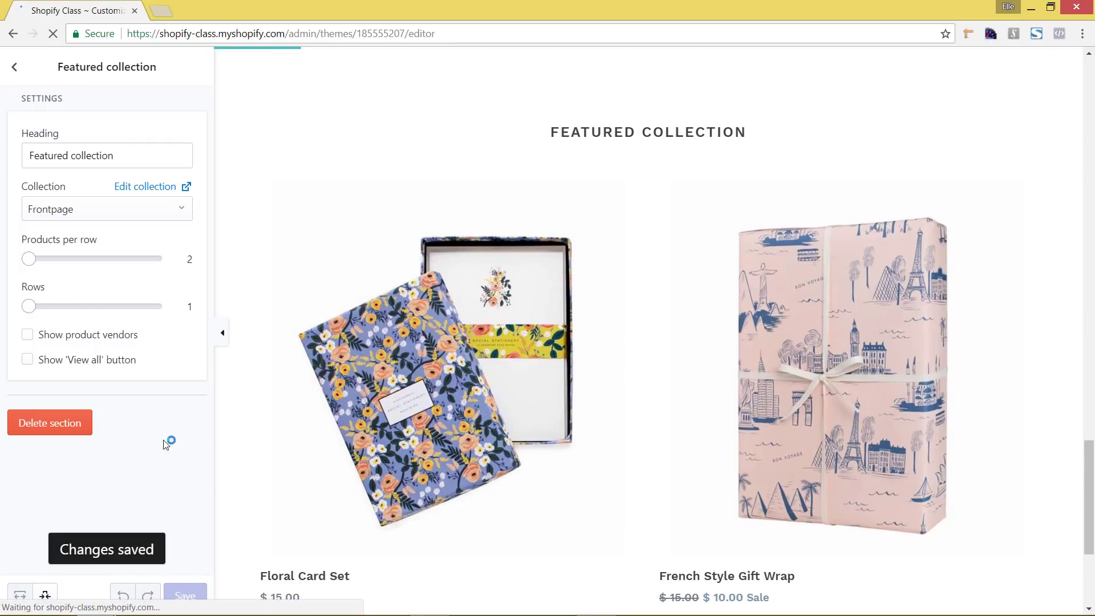
Delete the duplicate Featured collection and drag the other one below Image with text overlay.
left_click(11, 65)
scroll(134, 248, "down", 1)
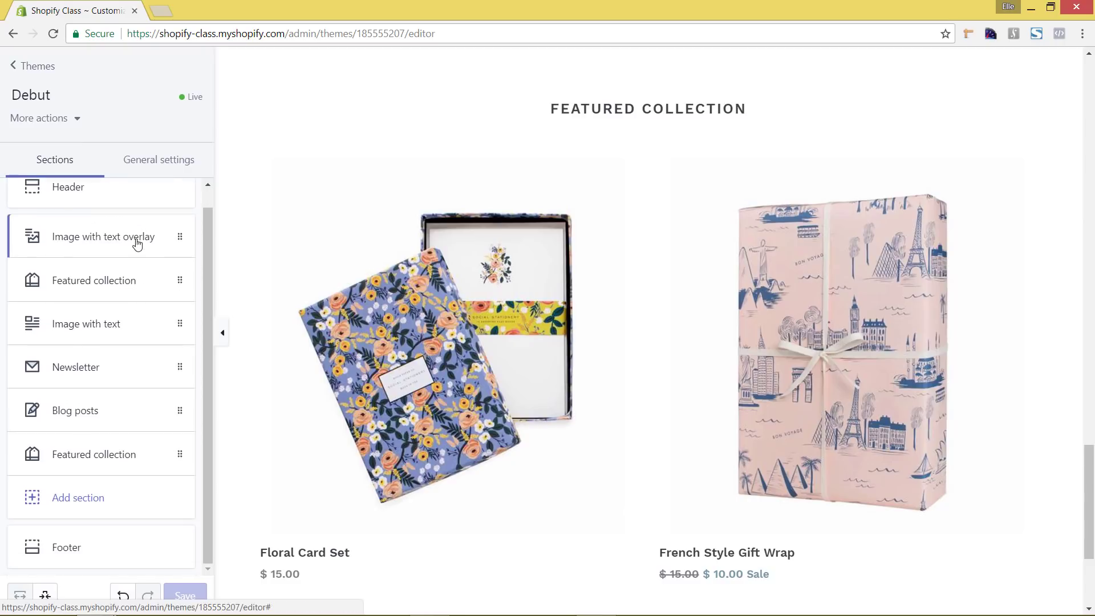
left_click(181, 278)
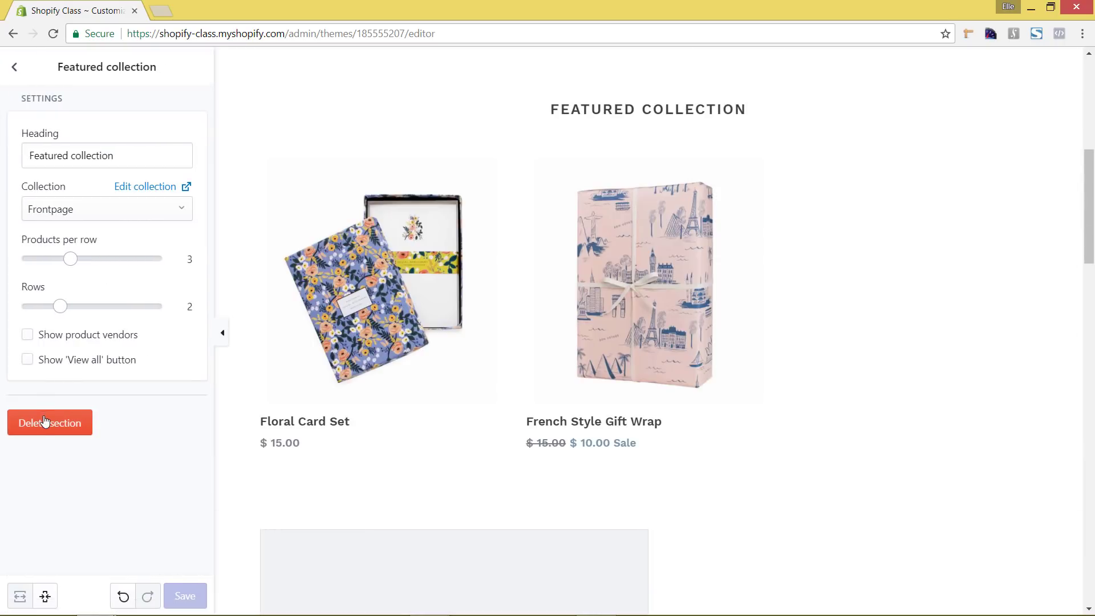
left_click(45, 422)
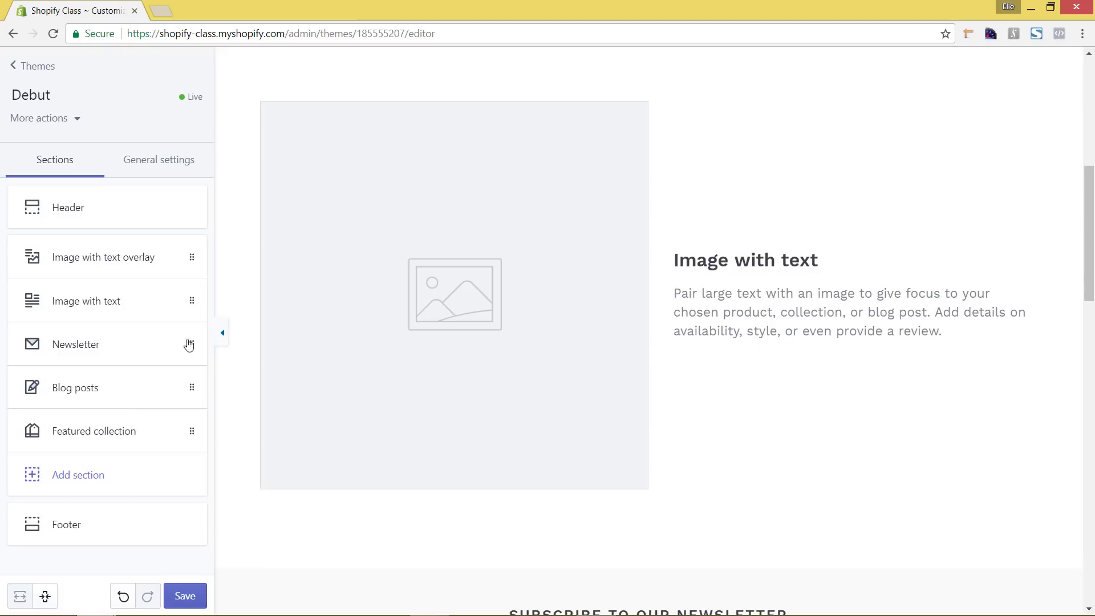
left_click_drag(190, 431, 190, 298)
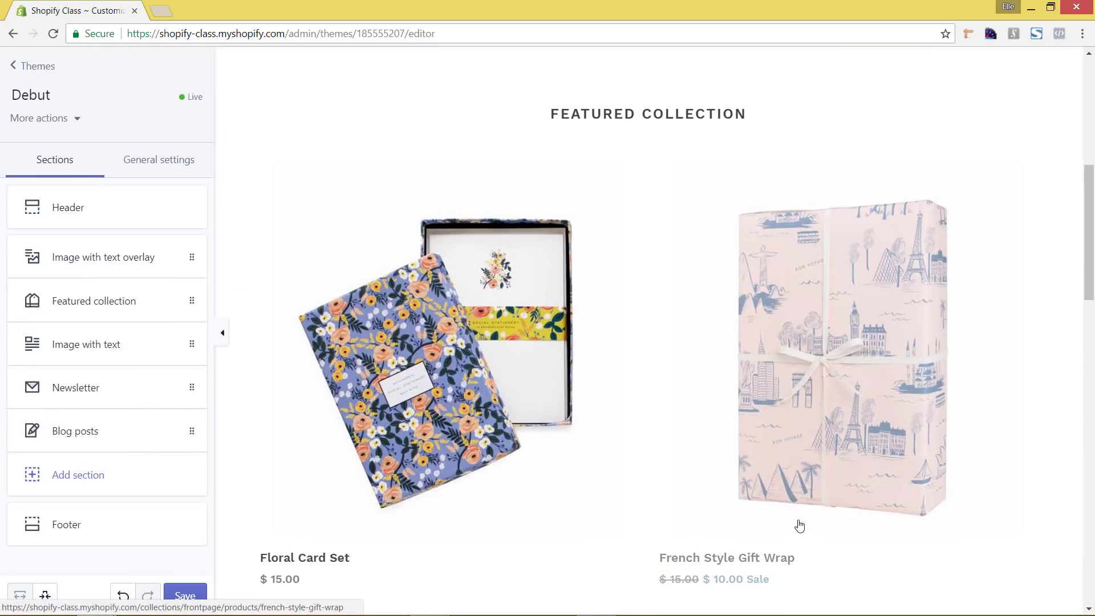
scroll(799, 525, "up", 7)
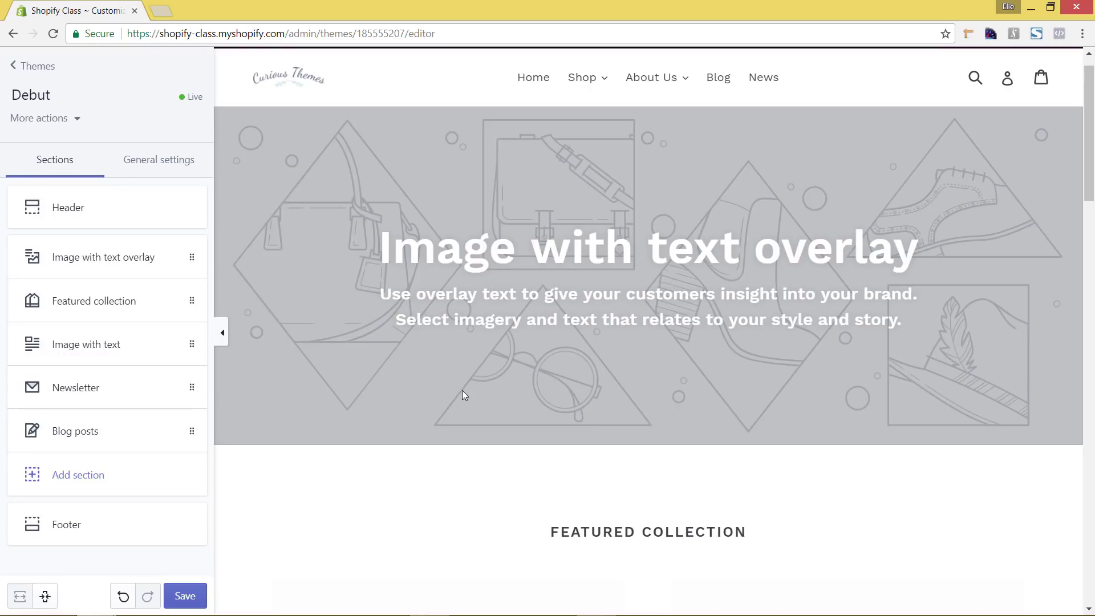
Upload slide_1 as the Image with text overlay banner's background image.
left_click(94, 266)
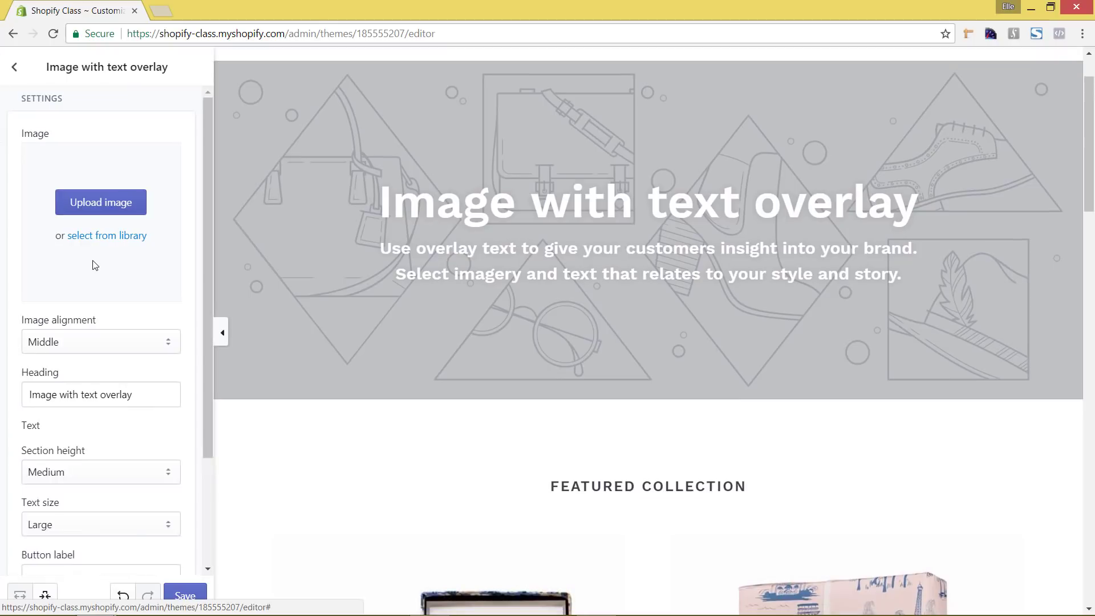
left_click(88, 206)
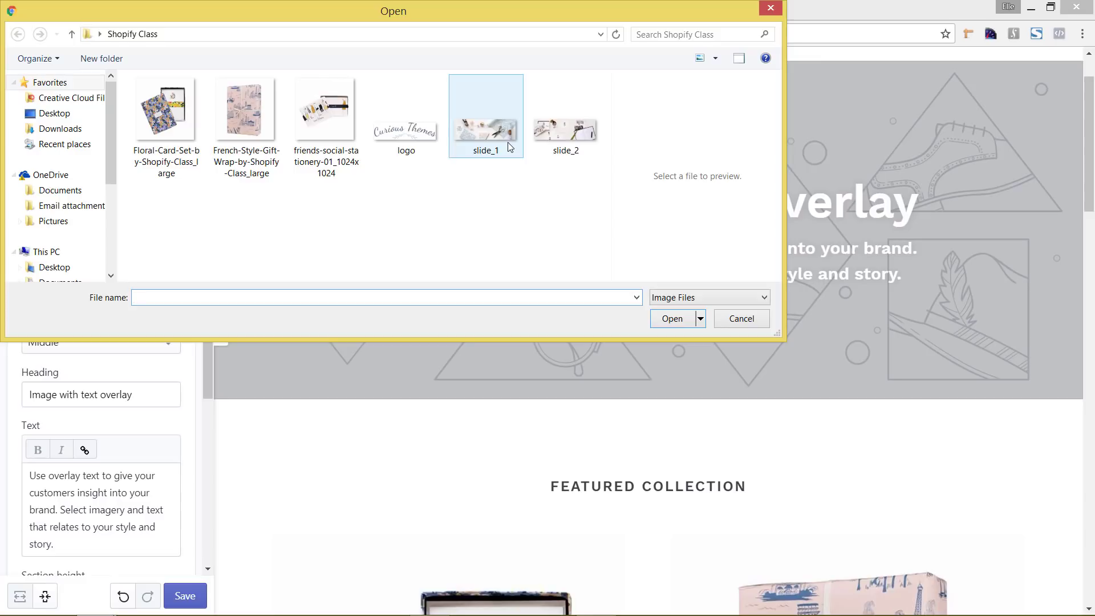
left_click(508, 142)
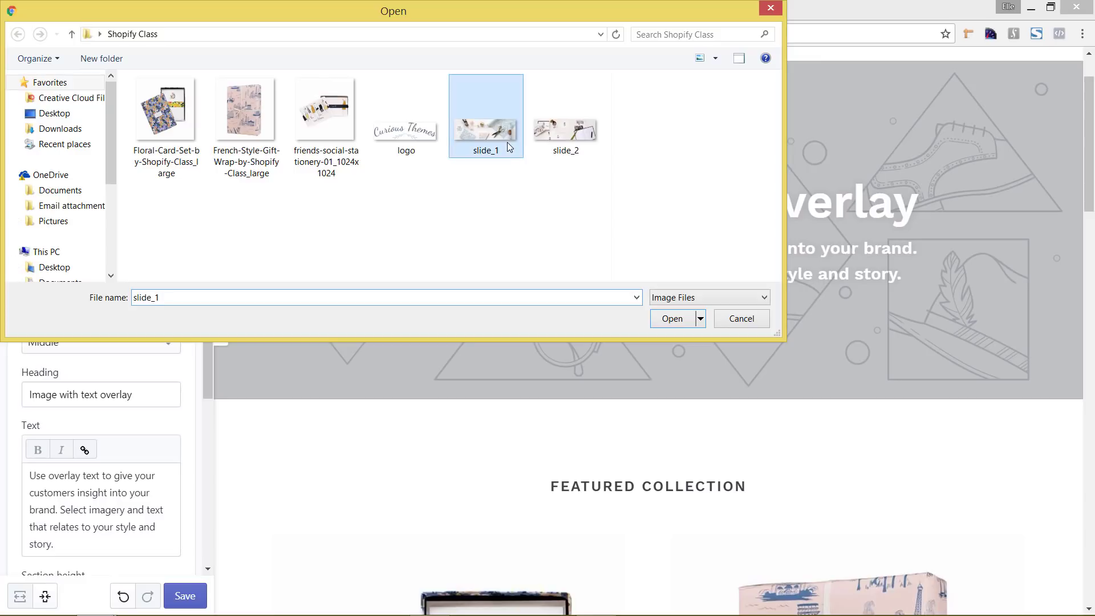
left_click(675, 320)
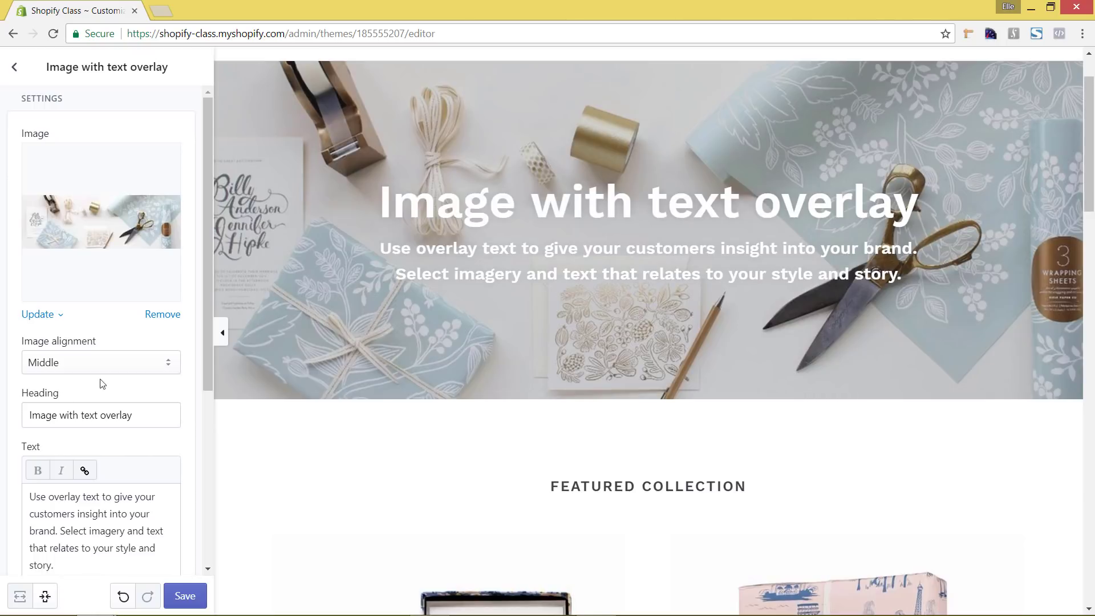
scroll(117, 365, "down", 3)
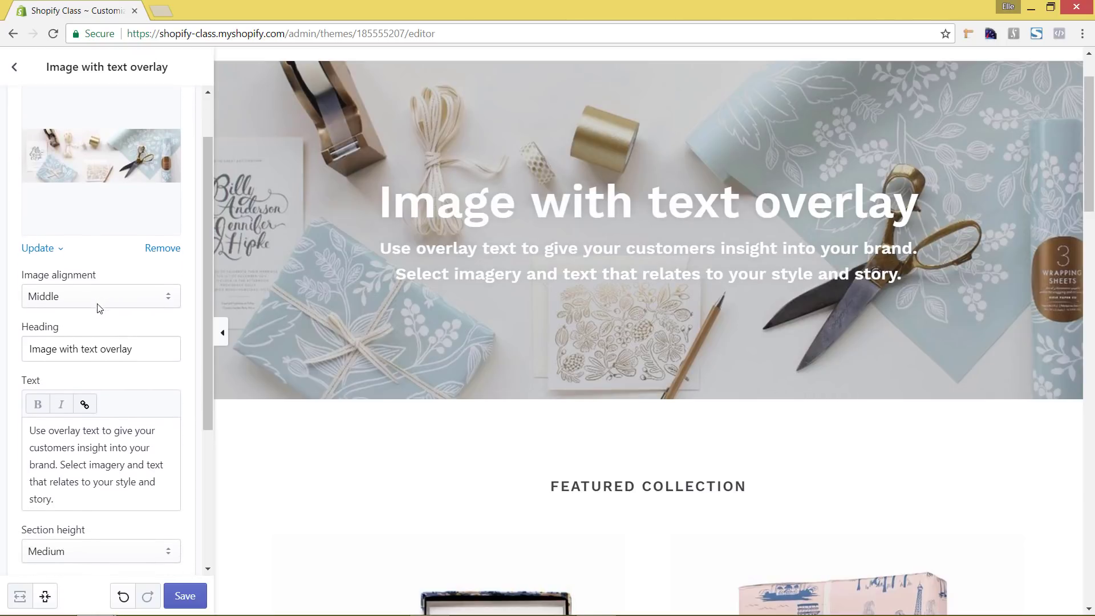
Replace the banner heading with 'Test Headline'.
left_click_drag(154, 268, 25, 264)
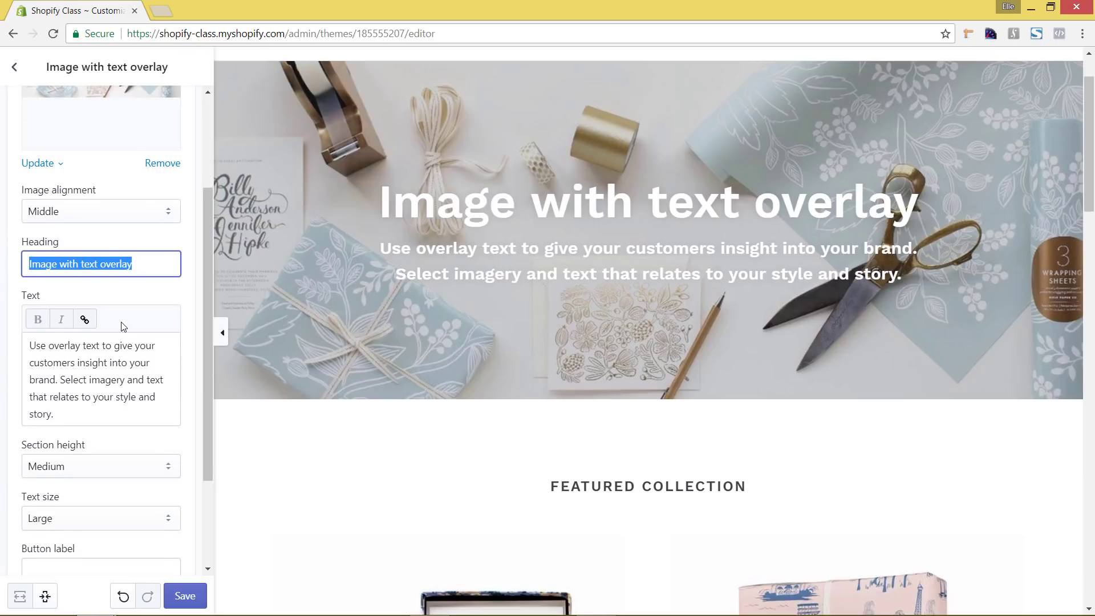
type("Test Headline")
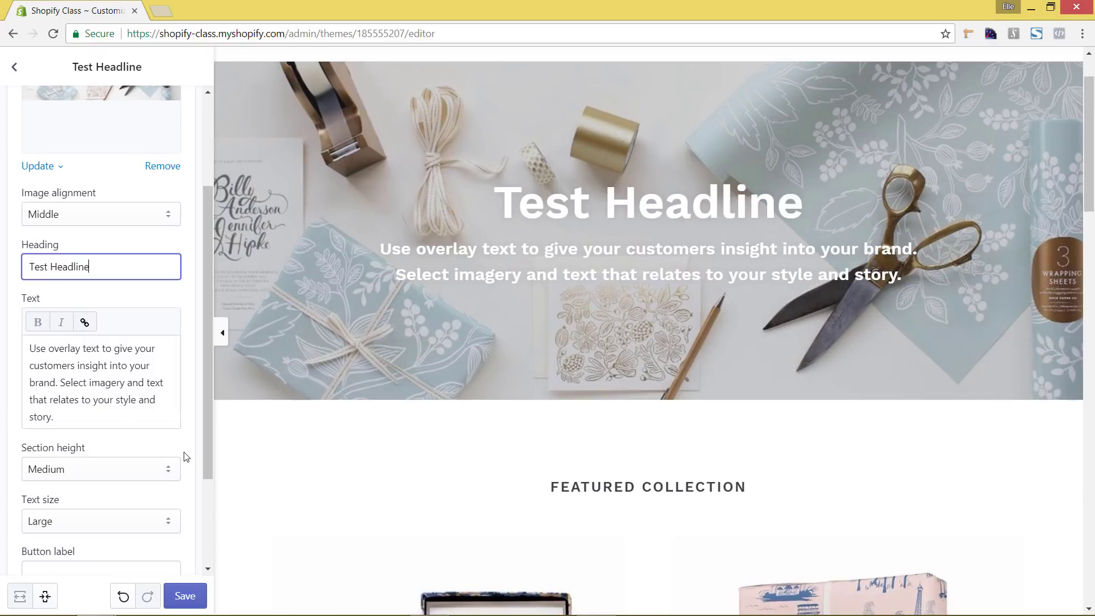
scroll(183, 455, "down", 1)
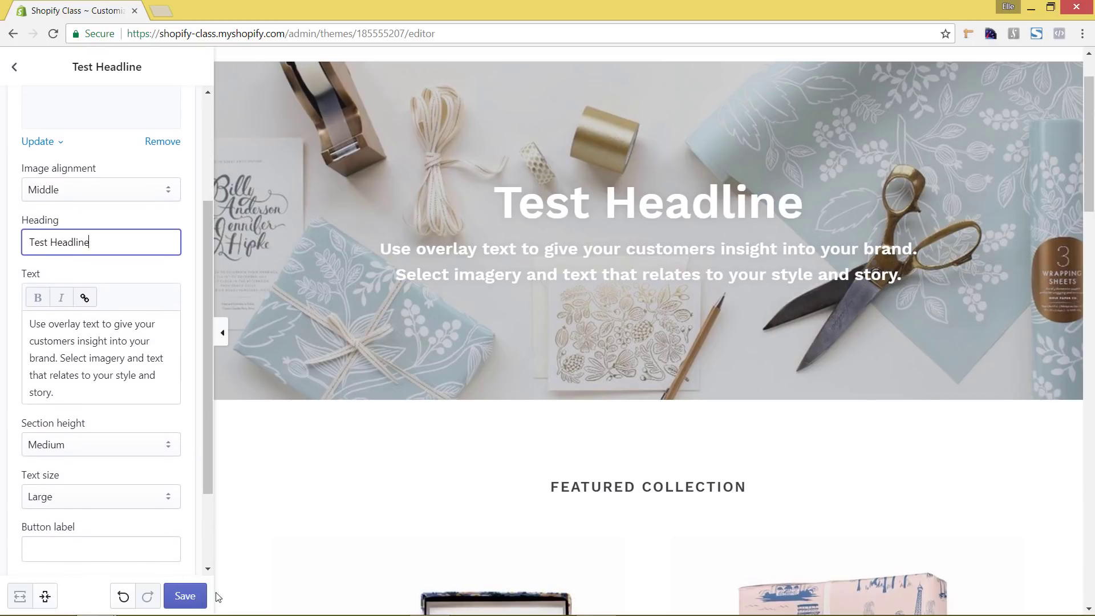
scroll(170, 485, "down", 3)
Add a 'Shop Now' button linking to the Cards collection and save the banner.
left_click(68, 432)
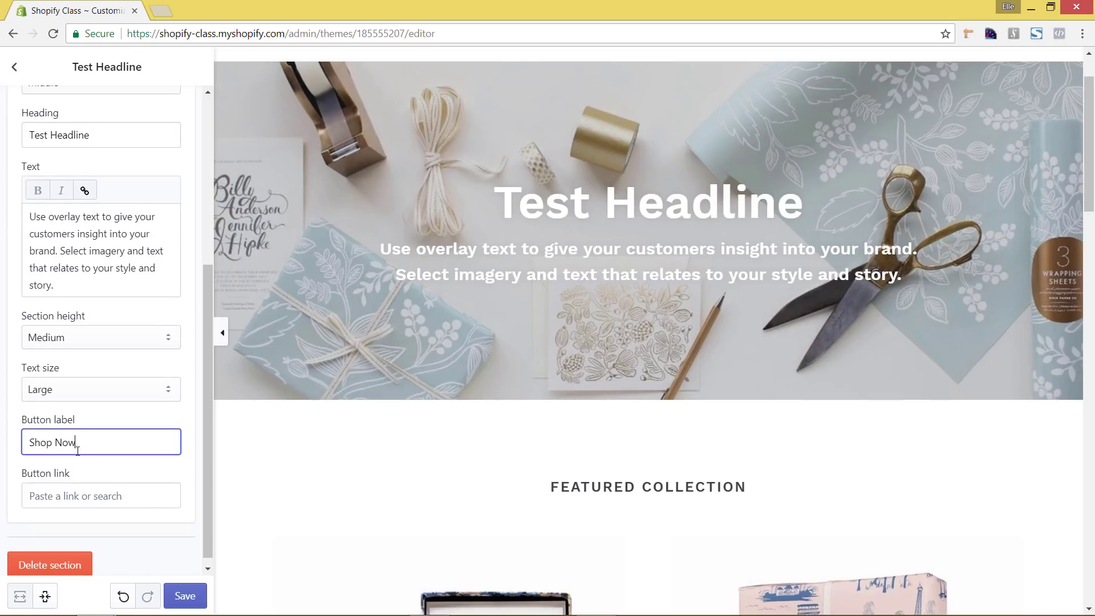
left_click(93, 495)
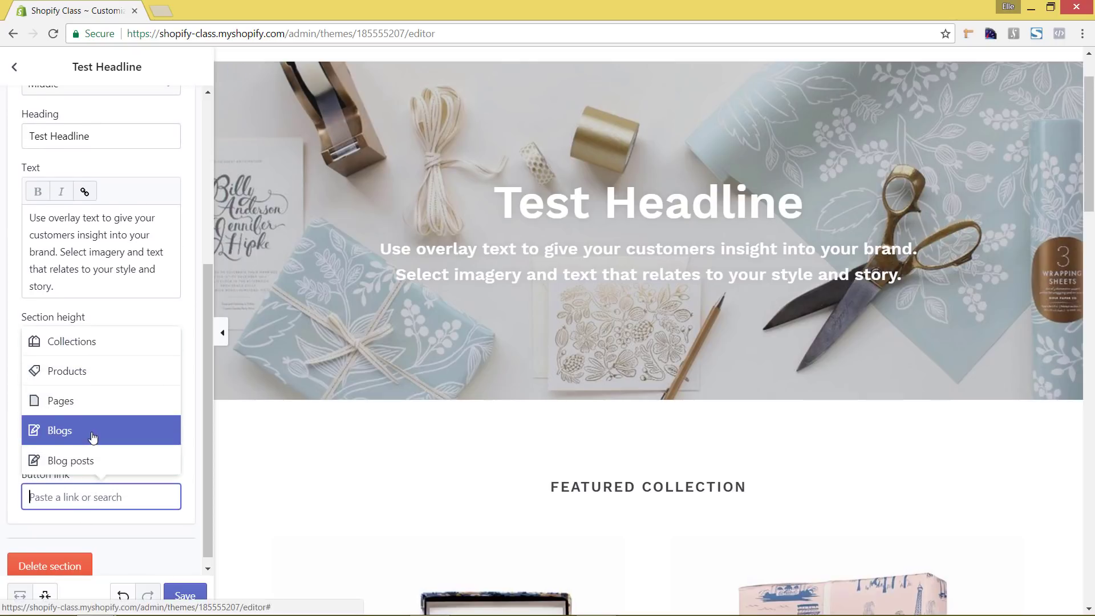
left_click(93, 341)
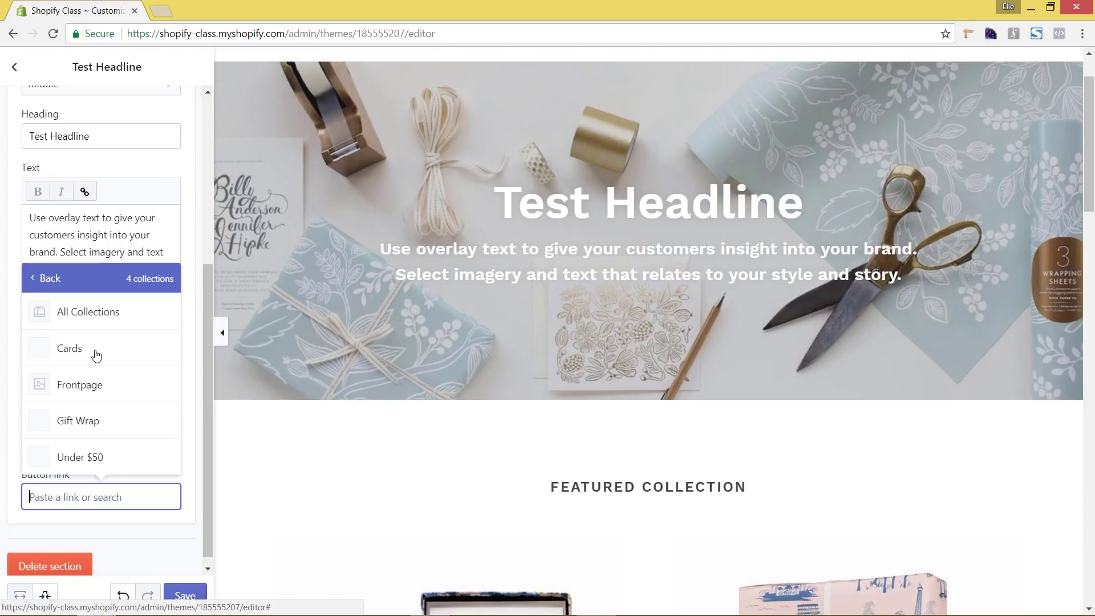
left_click(96, 355)
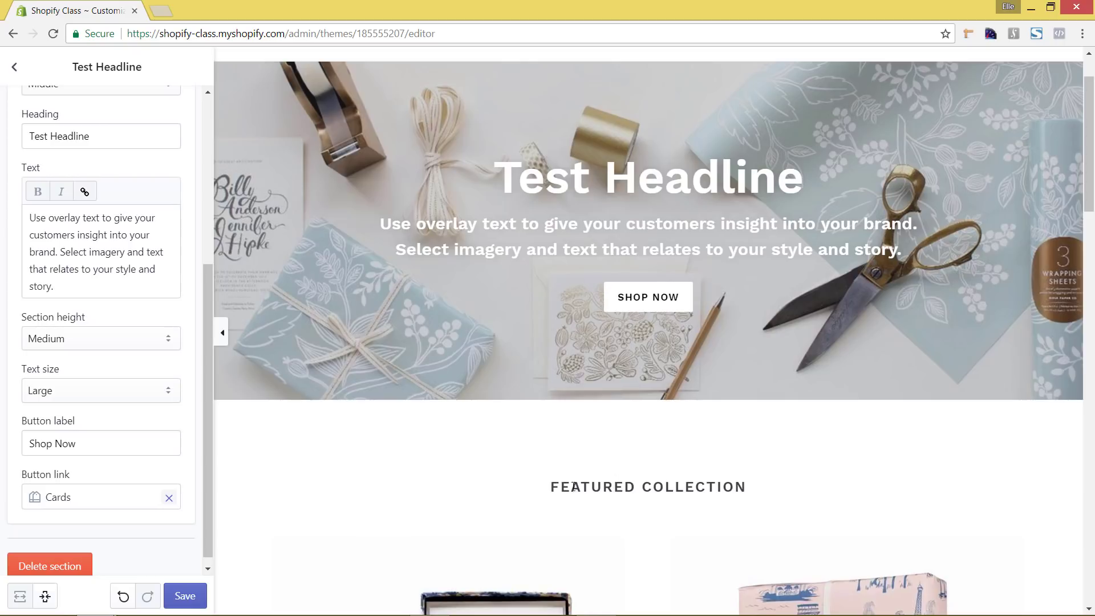
left_click(187, 596)
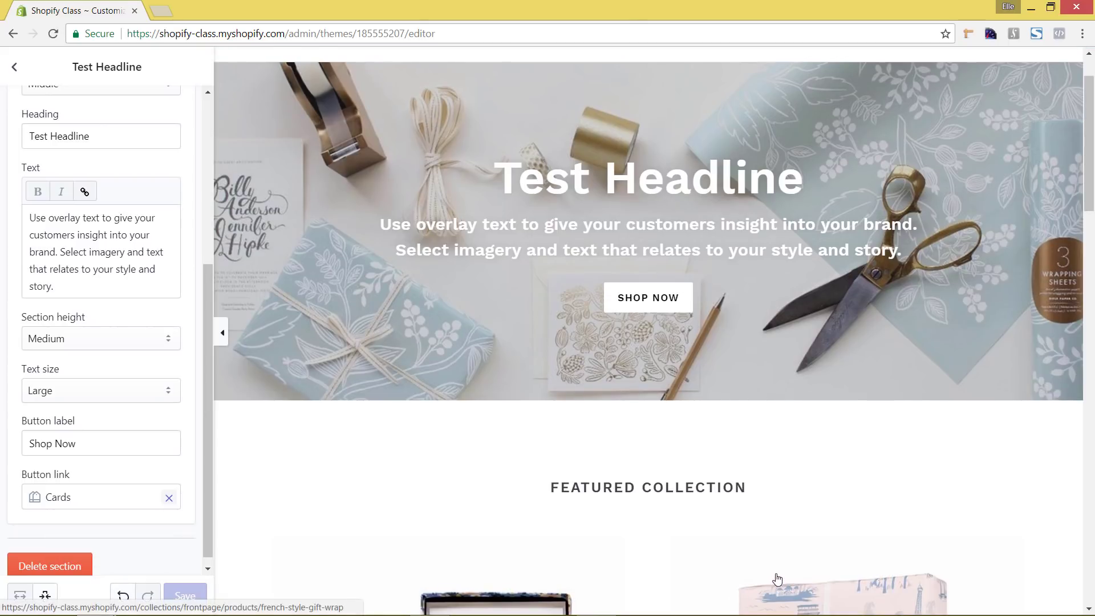
Scroll through the Test Headline banner preview, then go back to the homepage sections list.
scroll(778, 576, "up", 1)
scroll(778, 576, "up", 1)
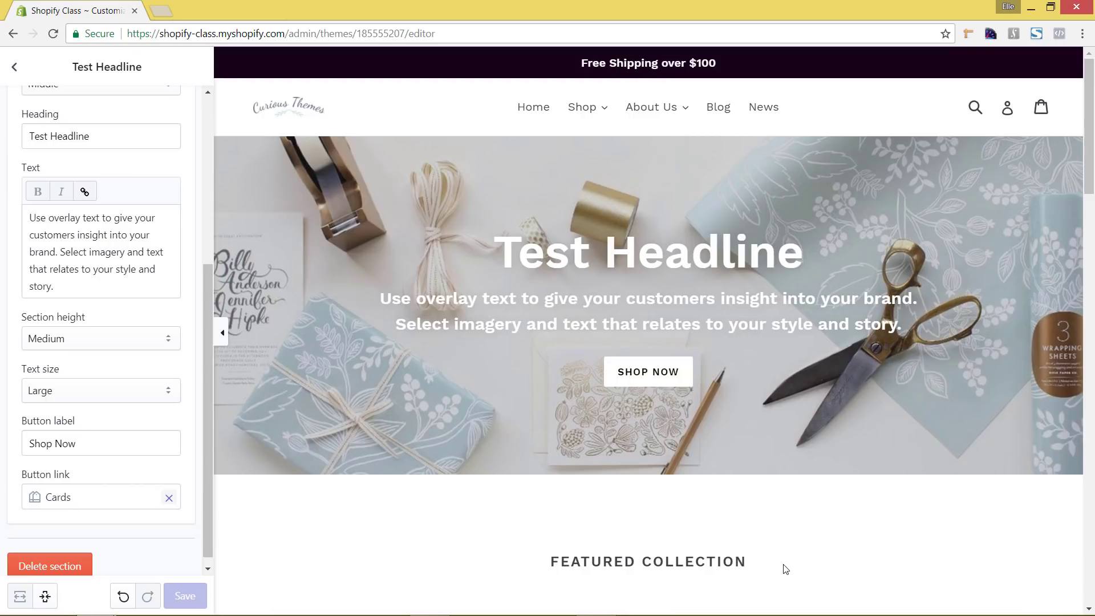
scroll(786, 567, "down", 10)
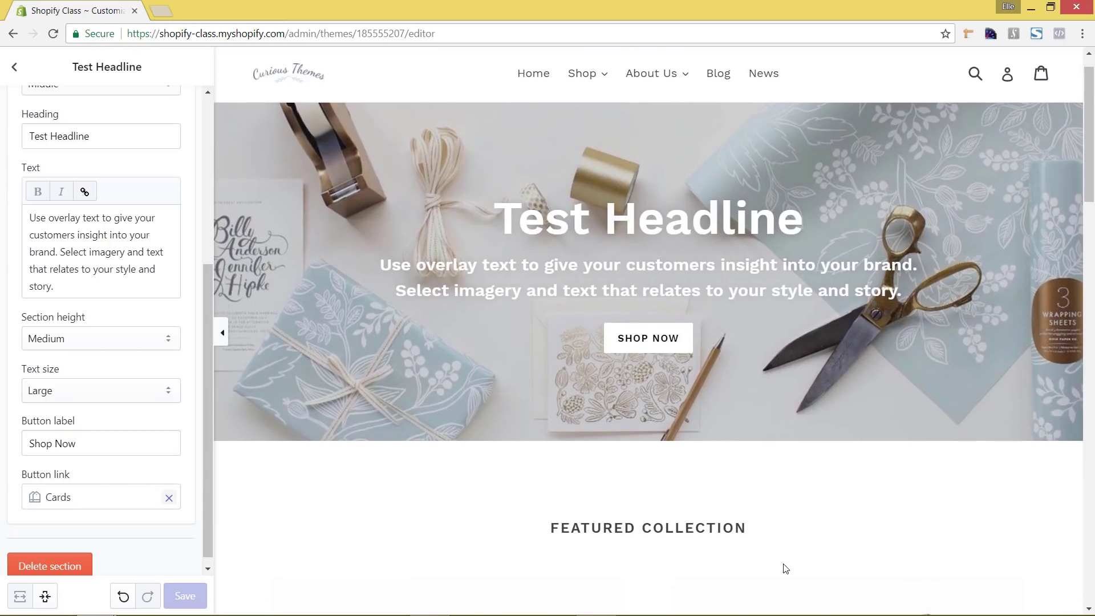
scroll(785, 568, "down", 10)
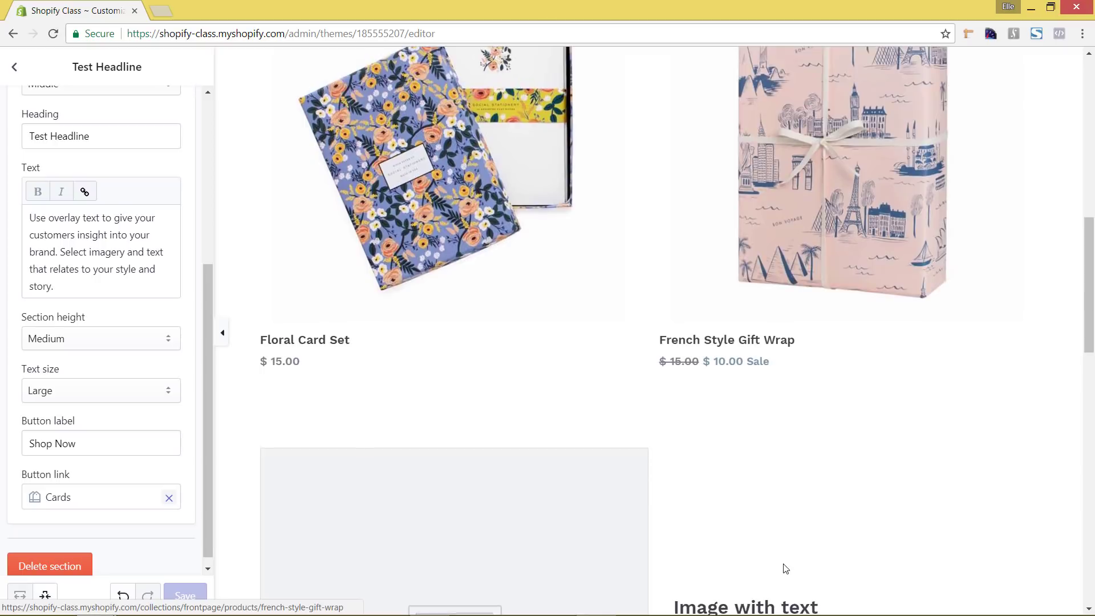
scroll(786, 568, "down", 5)
scroll(785, 568, "up", 5)
scroll(786, 567, "up", 3)
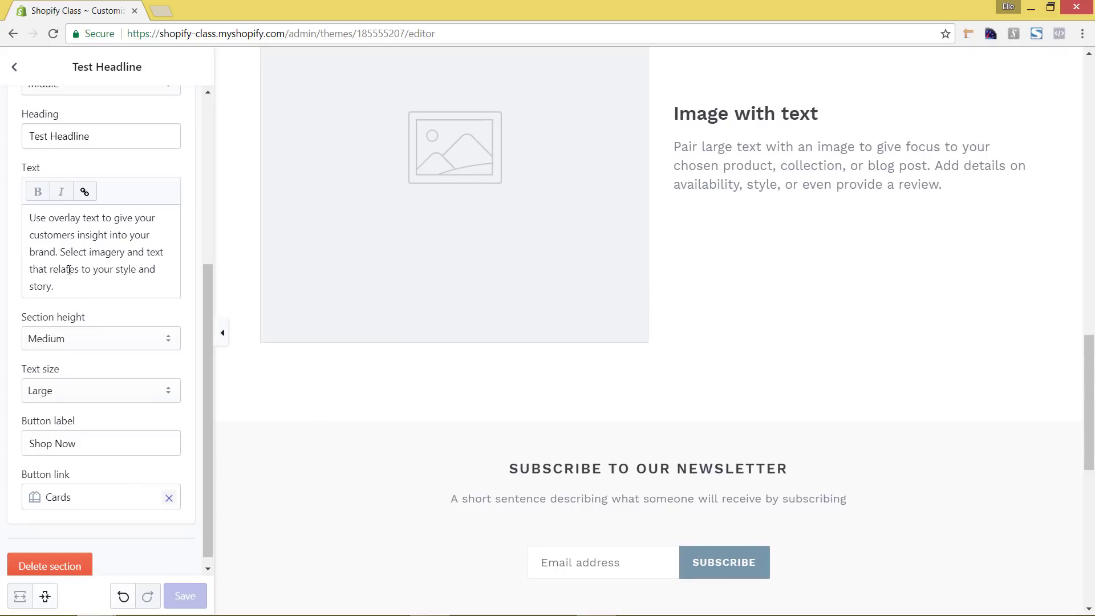
left_click(16, 66)
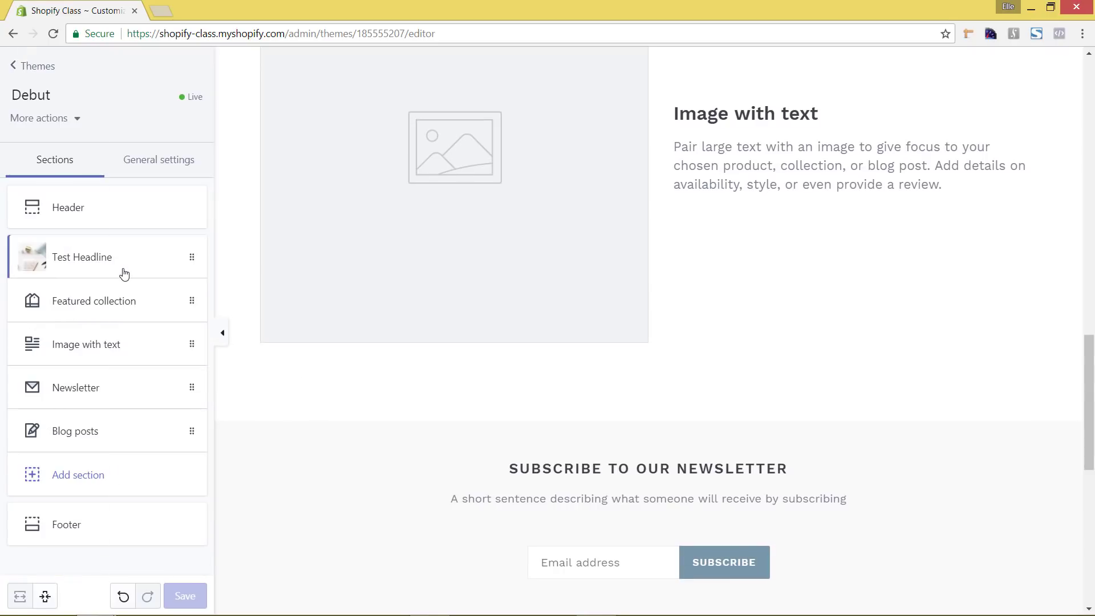
scroll(351, 394, "down", 9)
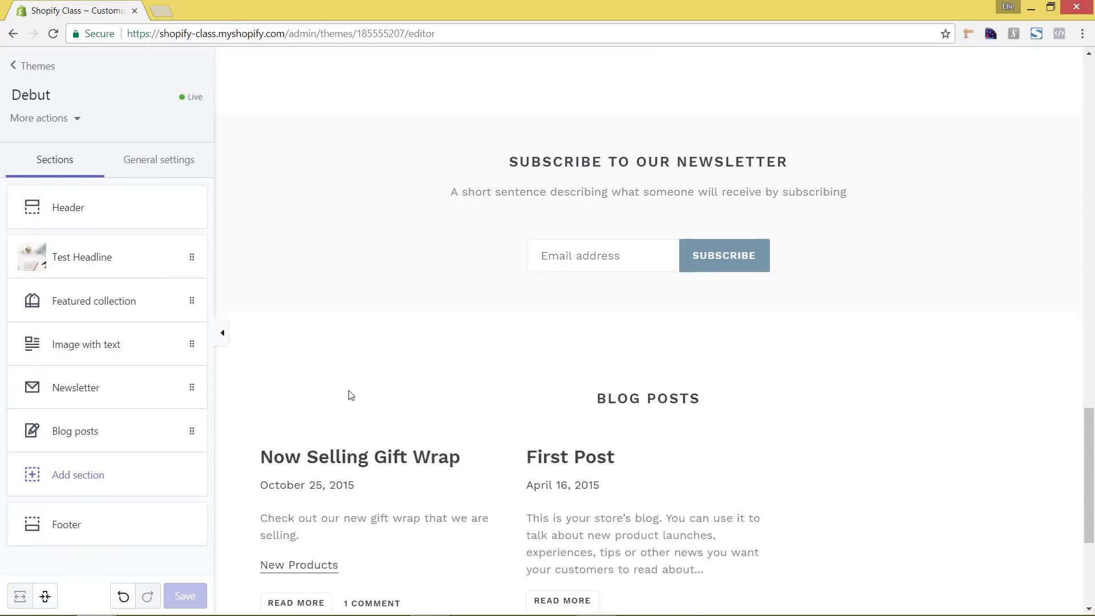
left_click(80, 532)
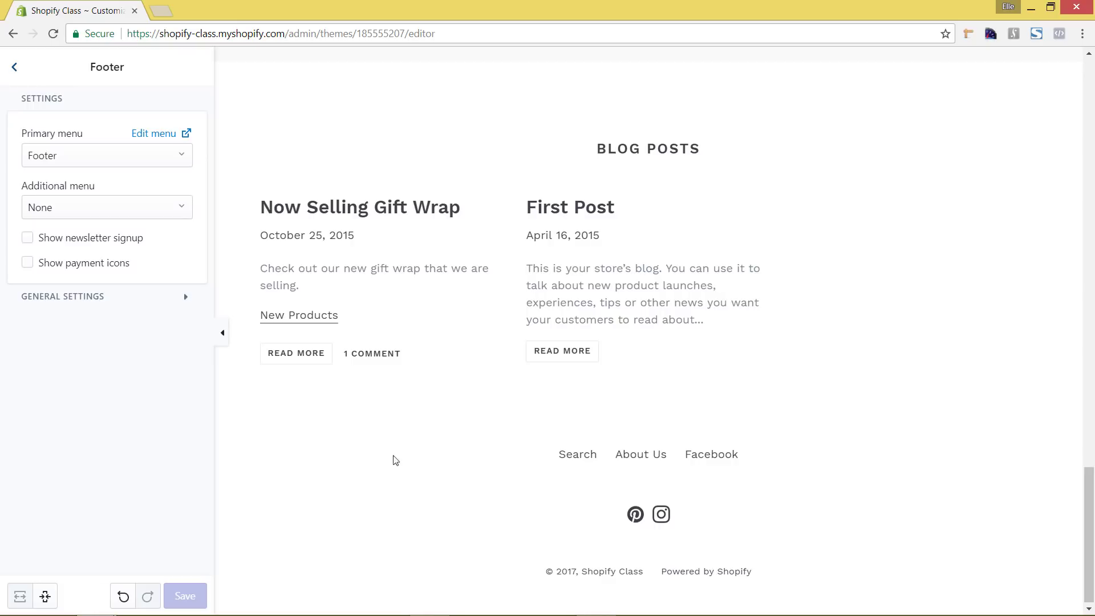
left_click(14, 69)
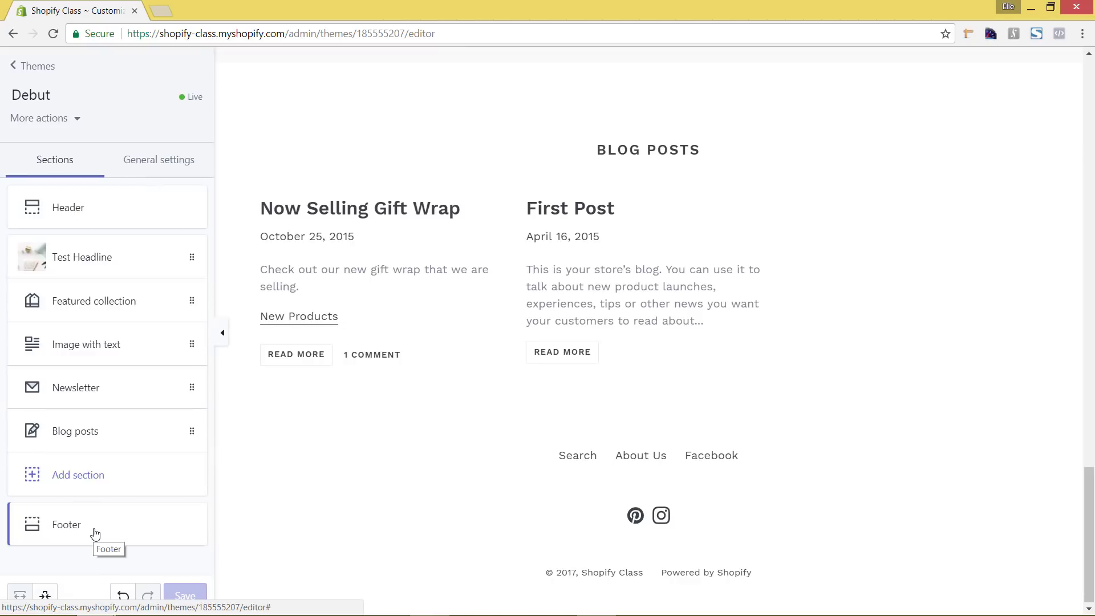
scroll(504, 447, "up", 20)
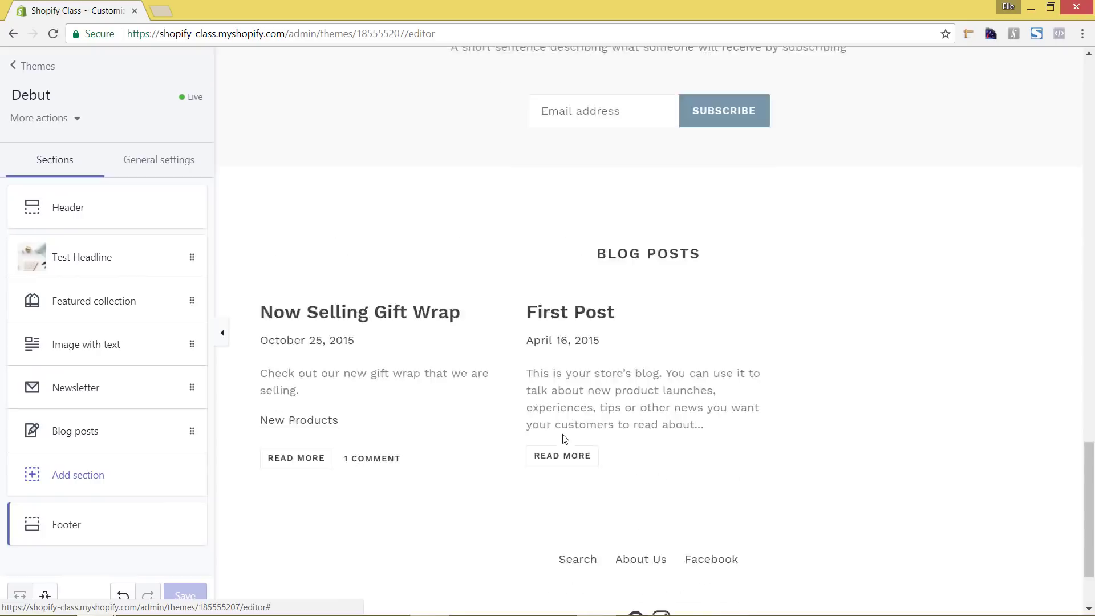
scroll(566, 440, "up", 4)
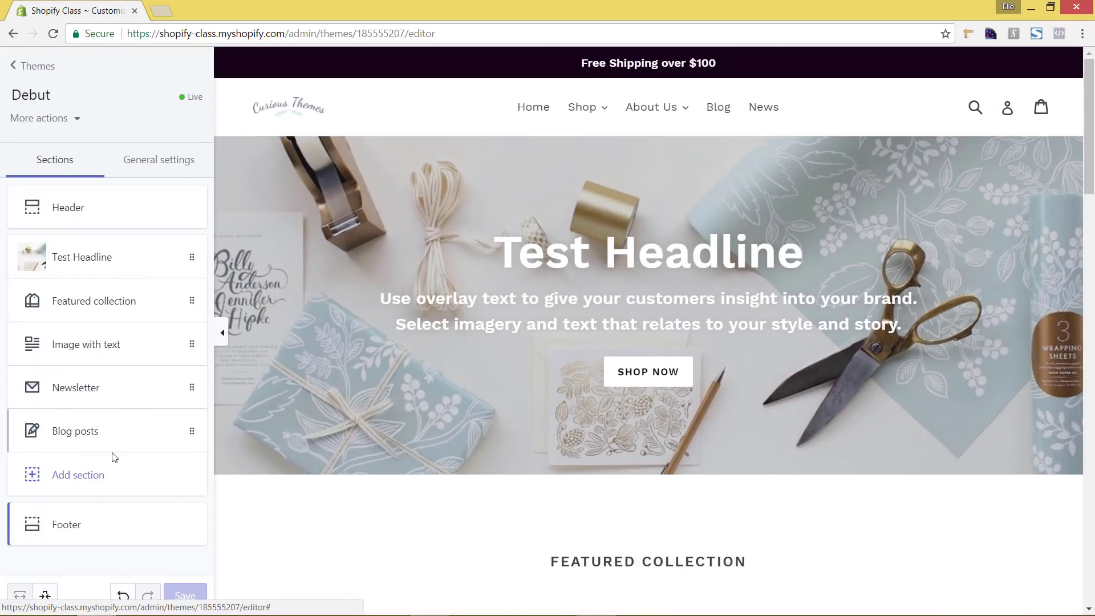
Preview the Cards collection from the Shop menu and view its Collection pages settings.
left_click(580, 107)
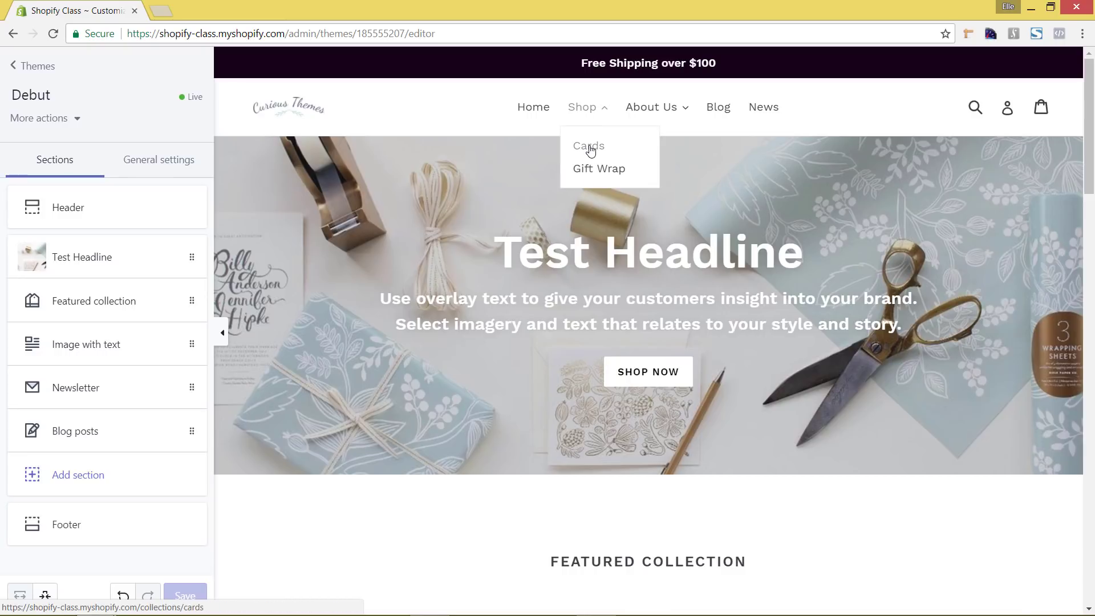
left_click(590, 149)
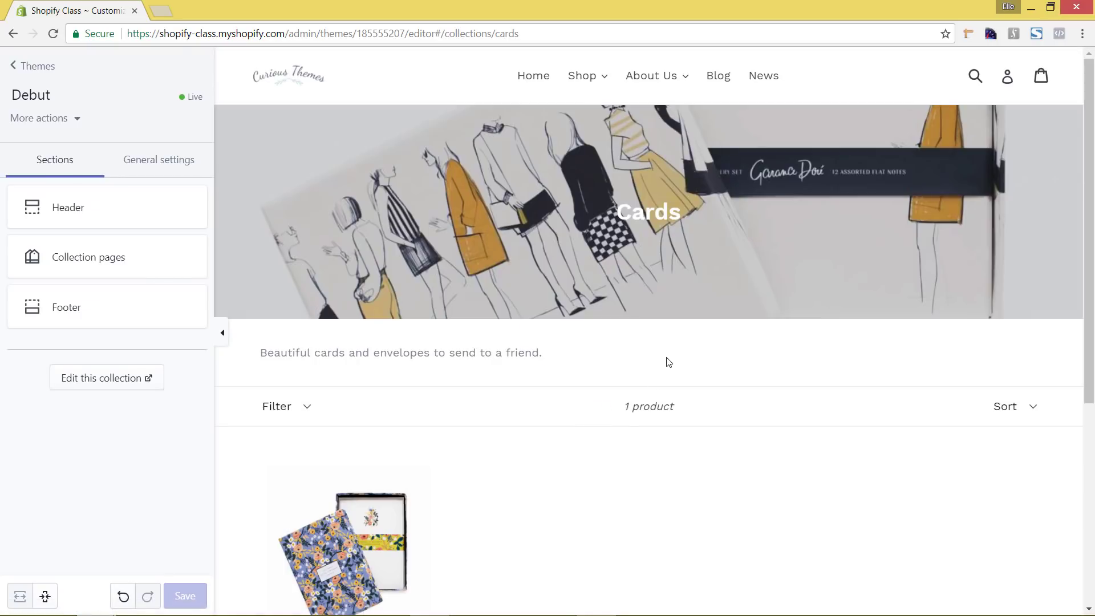
scroll(668, 361, "down", 5)
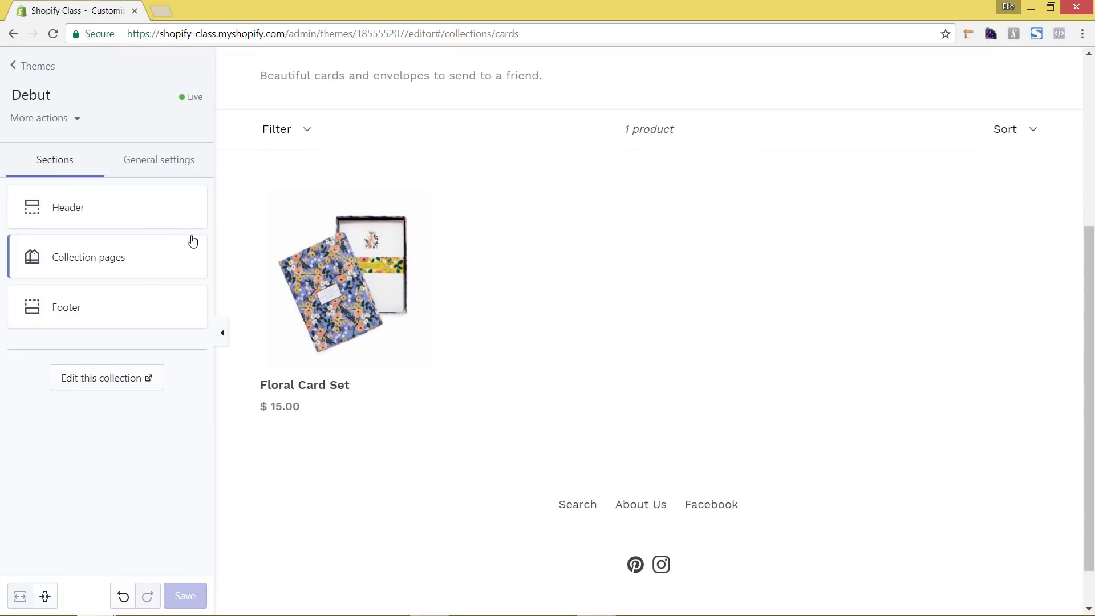
left_click(98, 265)
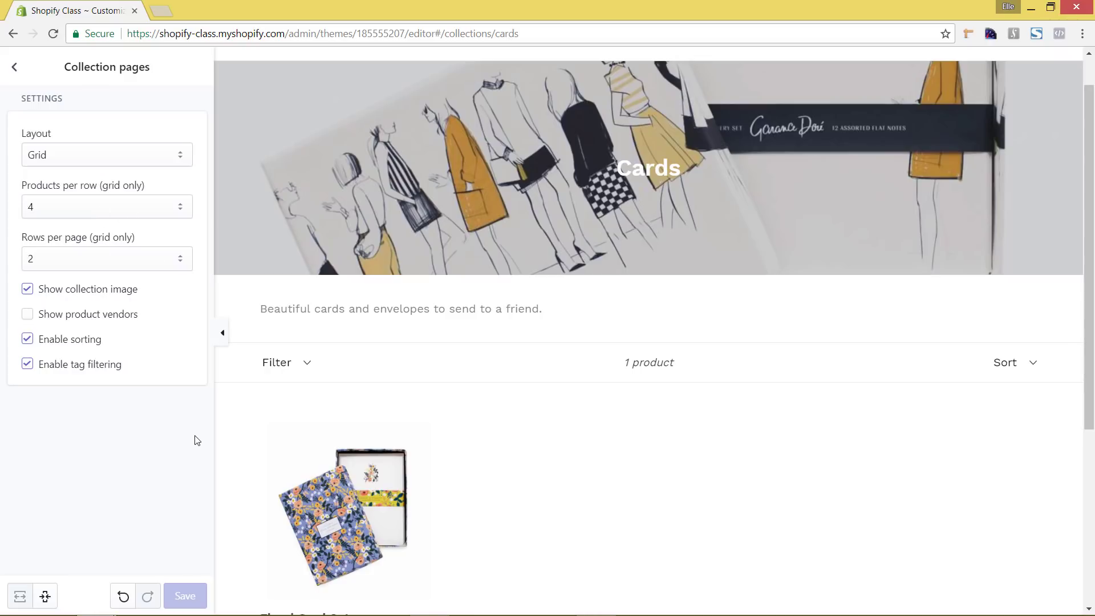
left_click(14, 67)
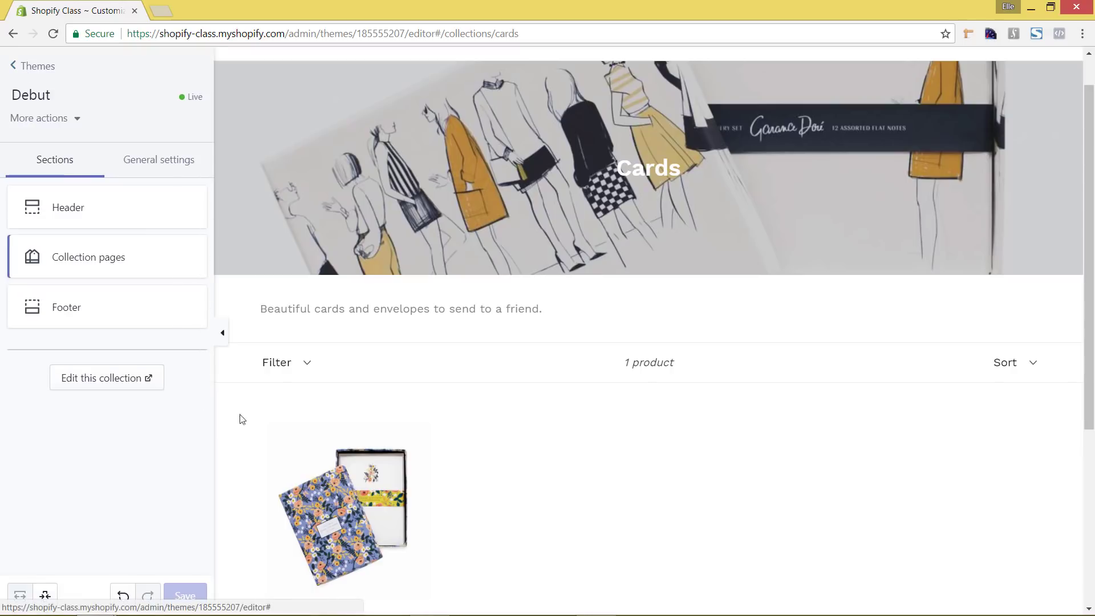
scroll(268, 408, "down", 4)
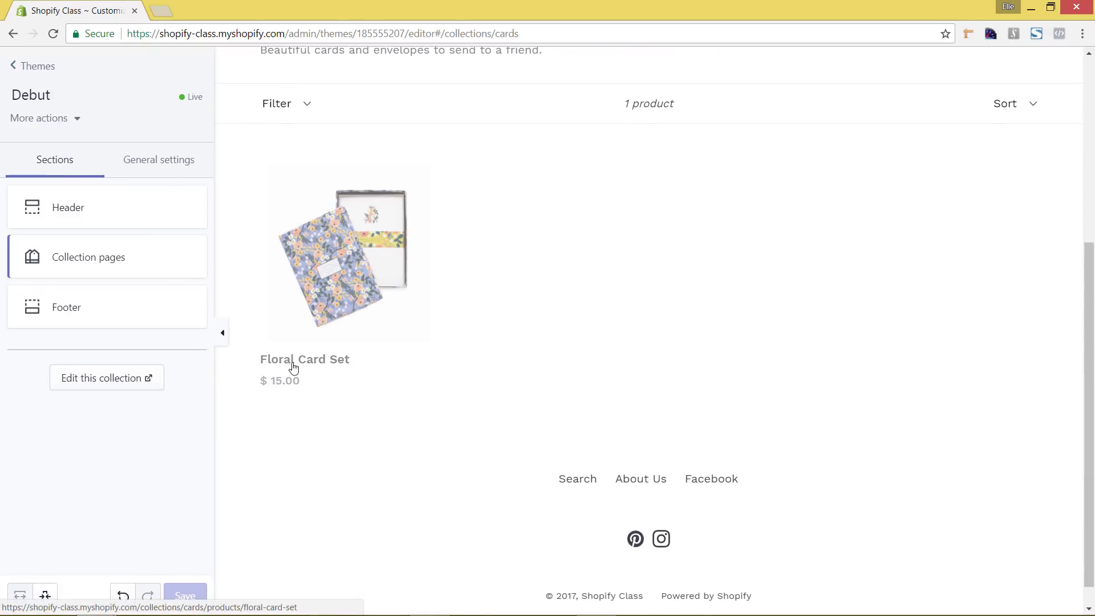
On Floral Card Set, set product images to Small, show the quantity selector and disable zoom.
left_click(320, 361)
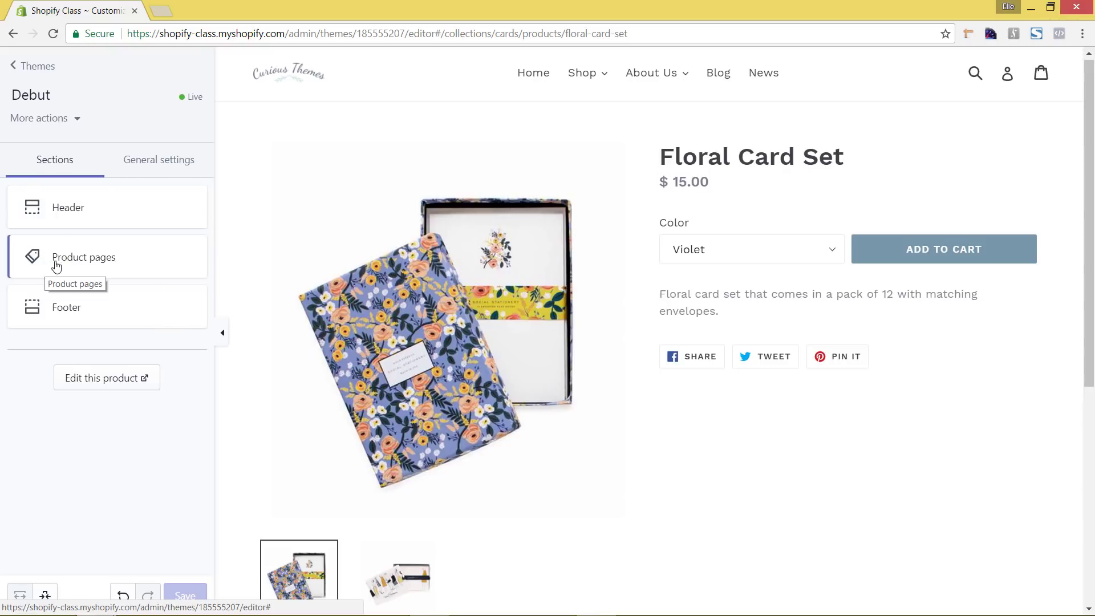
left_click(118, 270)
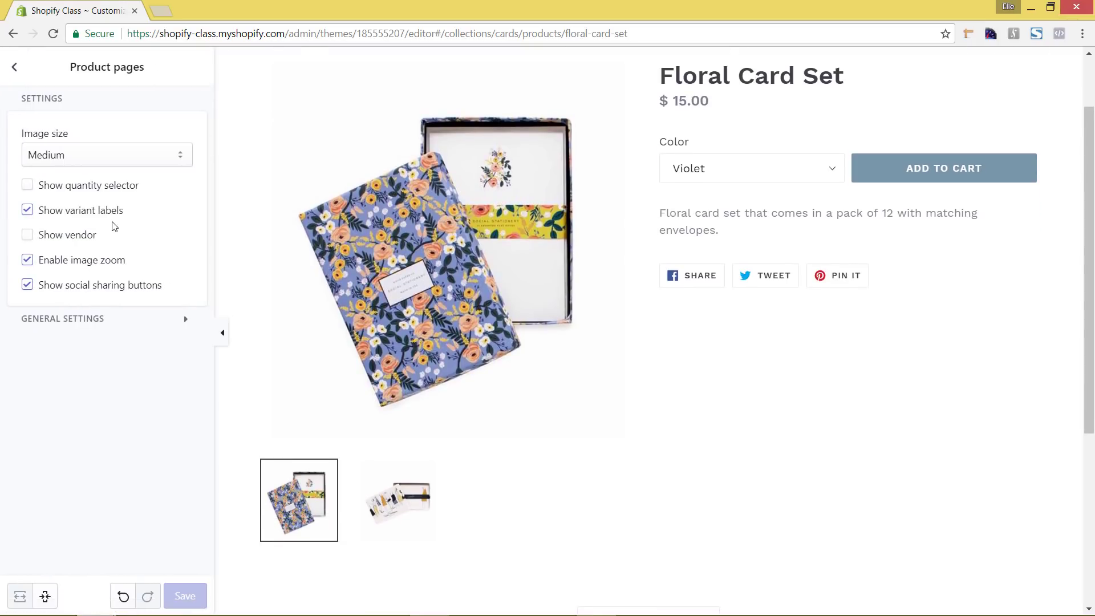
left_click(73, 155)
left_click(73, 160)
left_click(71, 161)
left_click(66, 164)
left_click(64, 167)
left_click(53, 180)
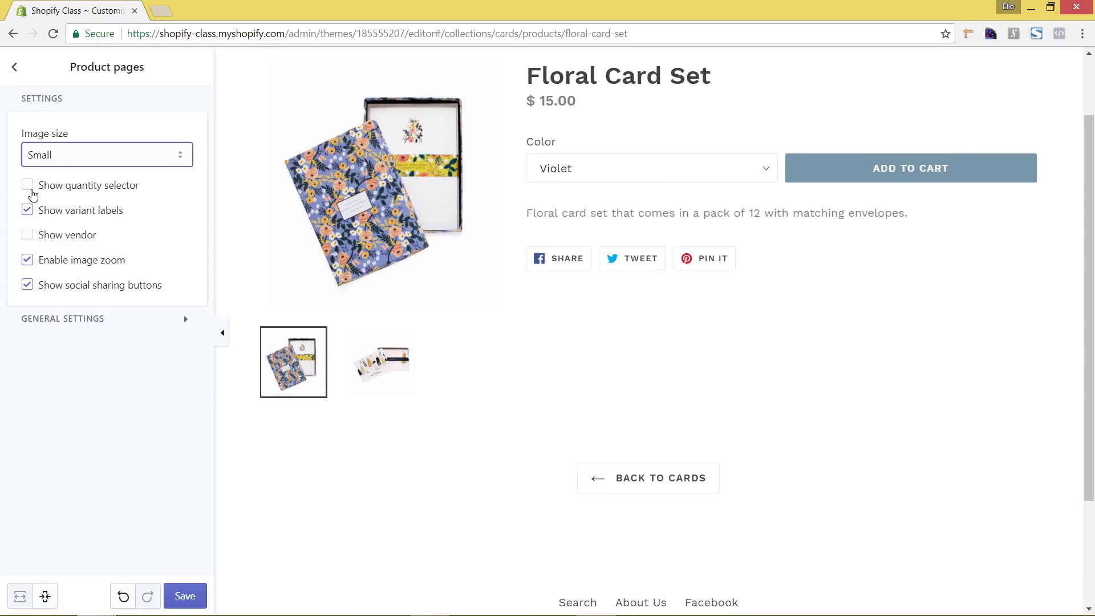
left_click(29, 186)
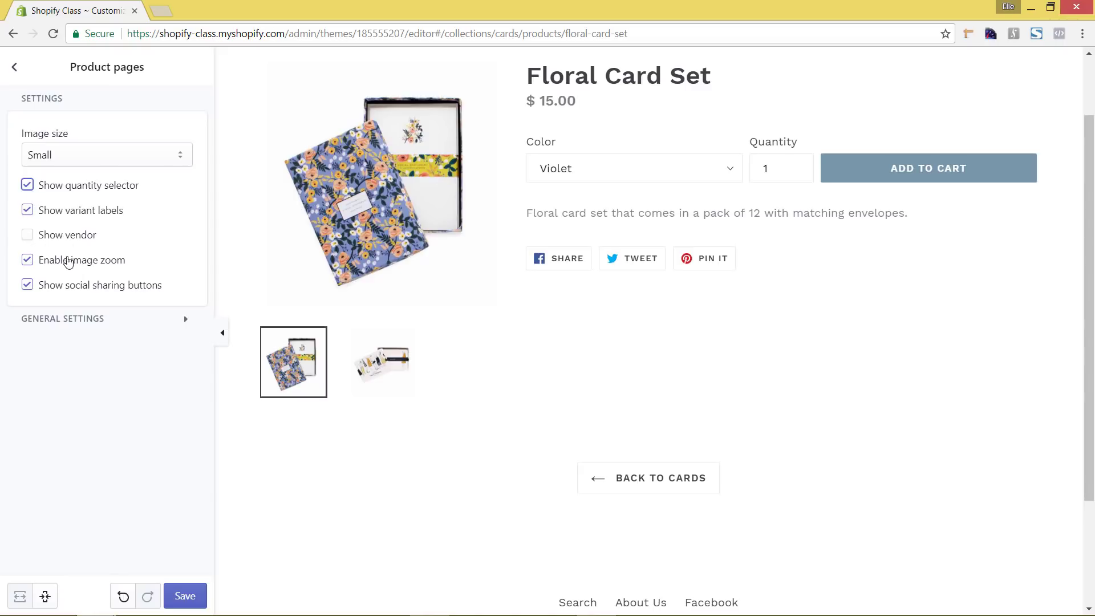
mouse_move(293, 226)
left_click(27, 263)
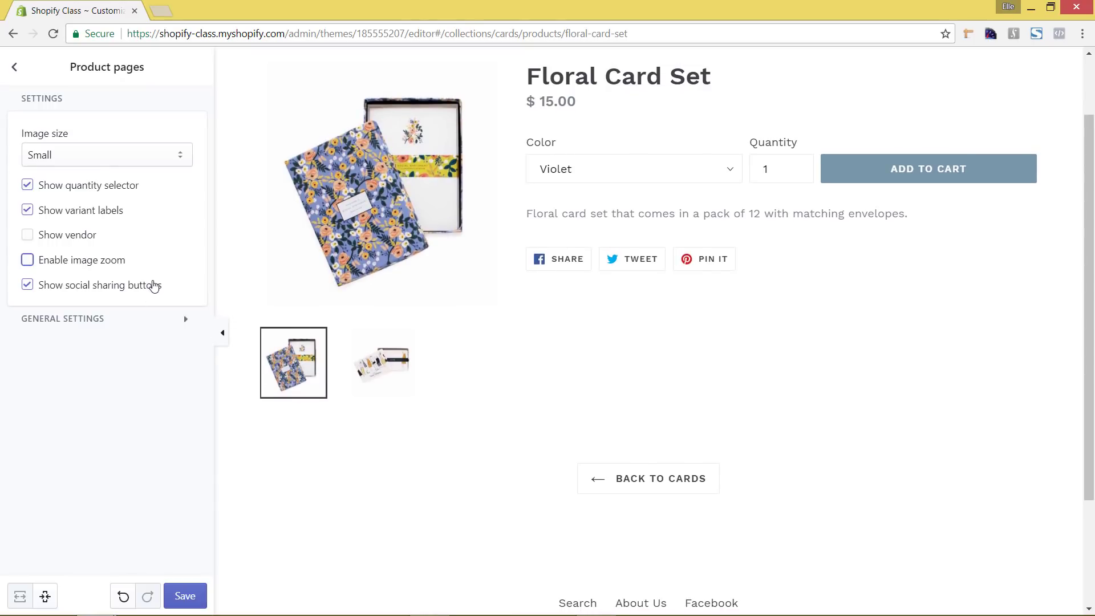
scroll(361, 373, "up", 2)
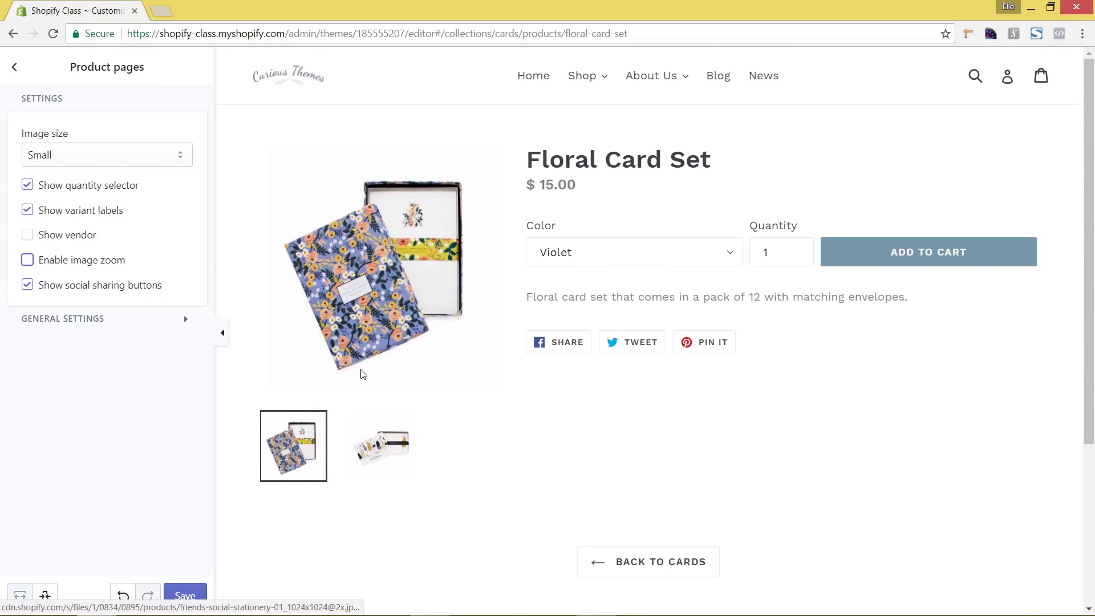